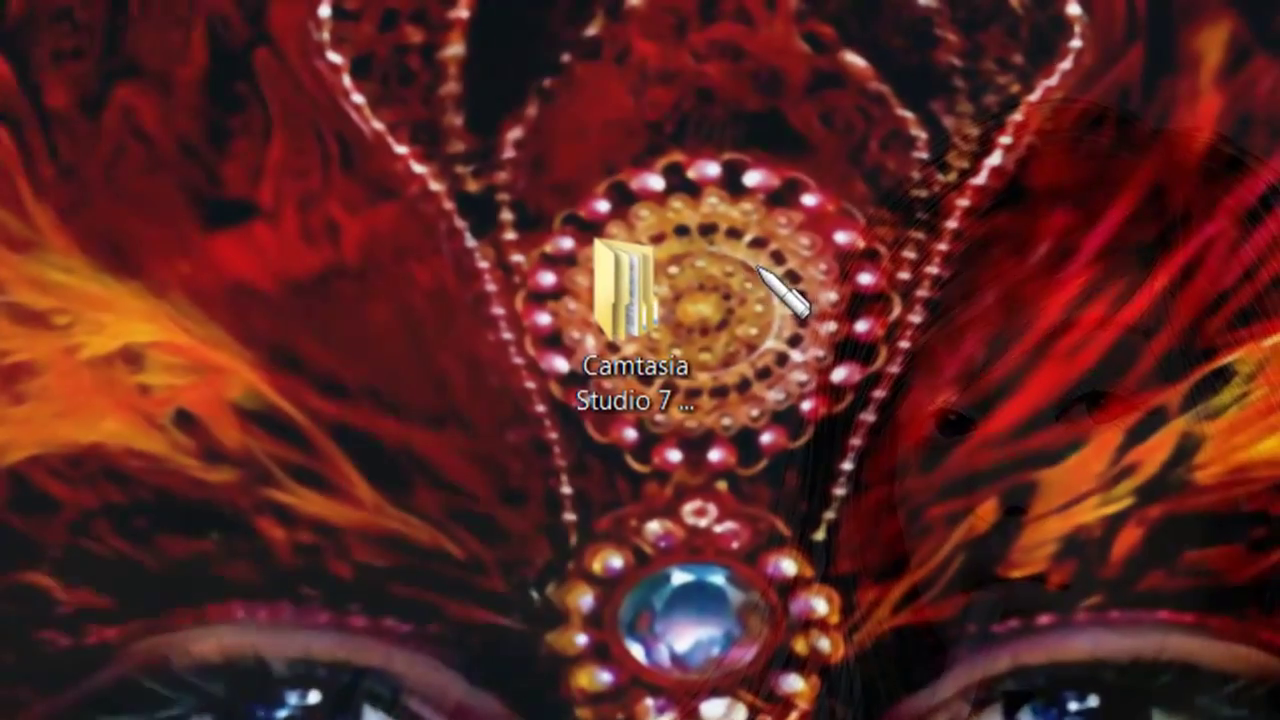
- Open the desktop Camtasia folder, then its Camtasia Studio 7 + Serials subfolder
{"action": "double_click", "coordinate": [624, 342]}
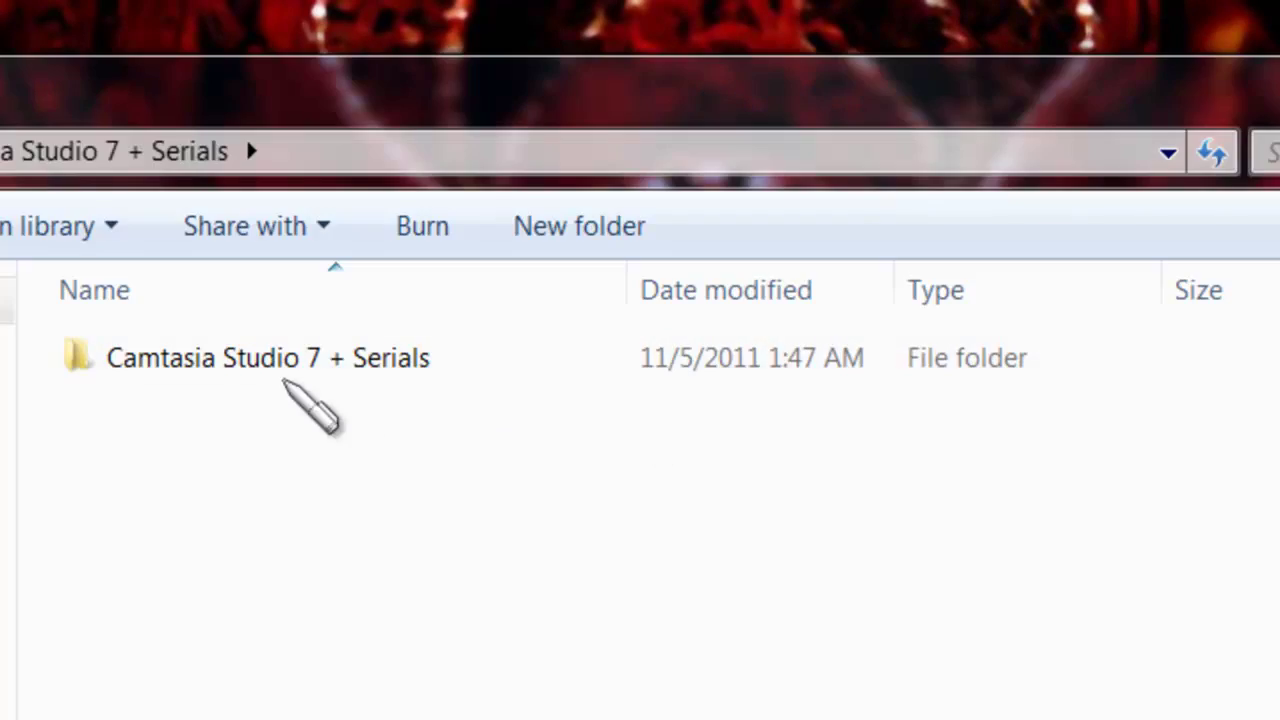
{"action": "double_click", "coordinate": [225, 368]}
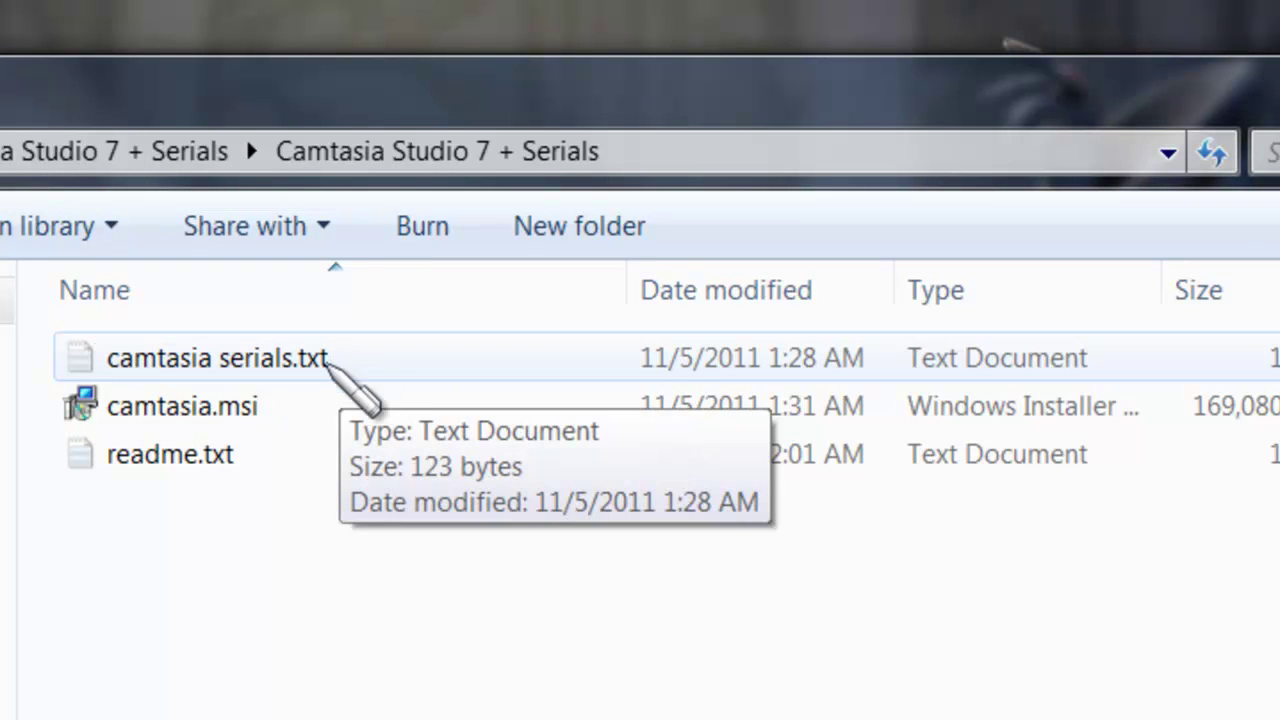
{"action": "mouse_move", "coordinate": [364, 397]}
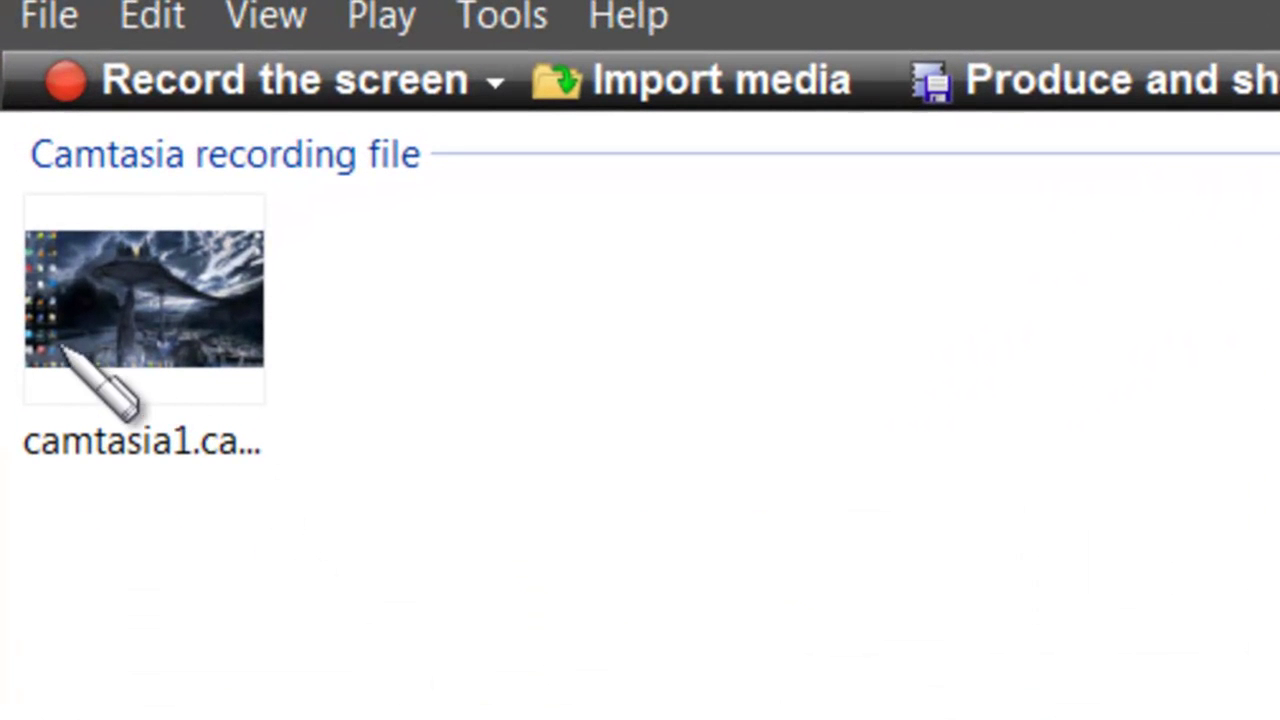
- Drag the camtasia1 recording from the Clip Bin onto the timeline
{"action": "left_click", "coordinate": [85, 335]}
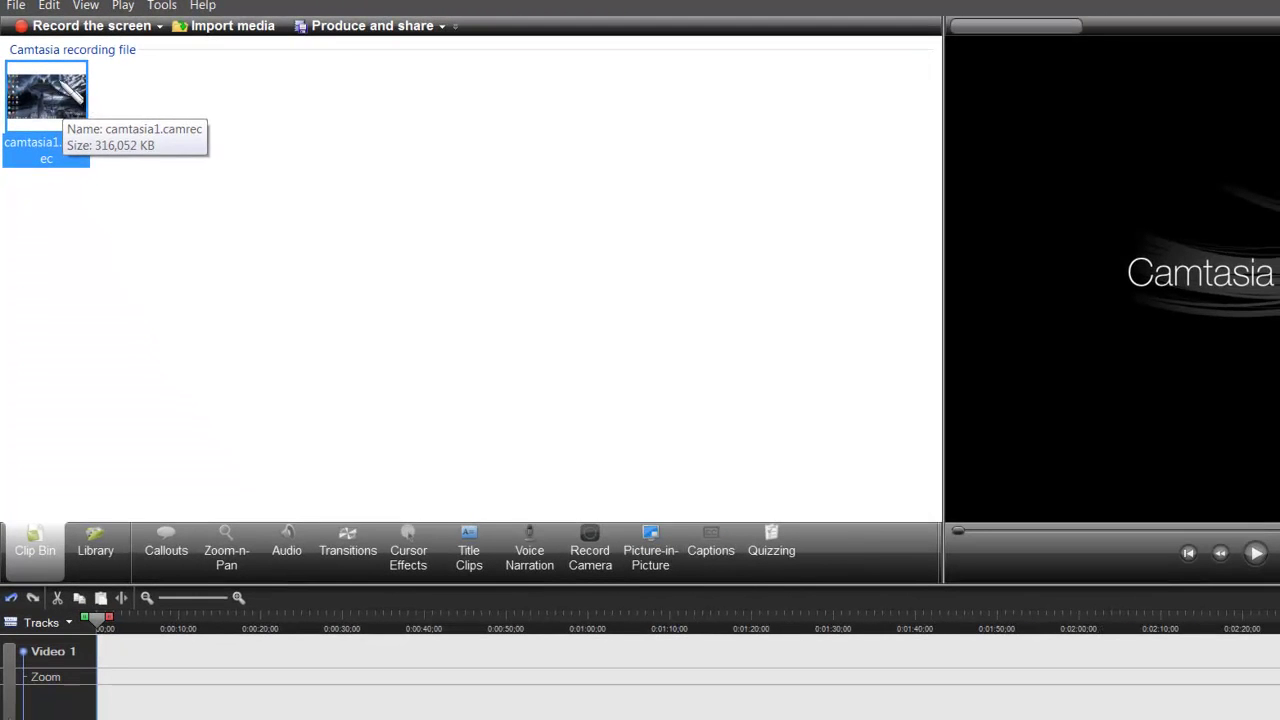
{"action": "left_click_drag", "start_coordinate": [60, 98], "coordinate": [286, 682]}
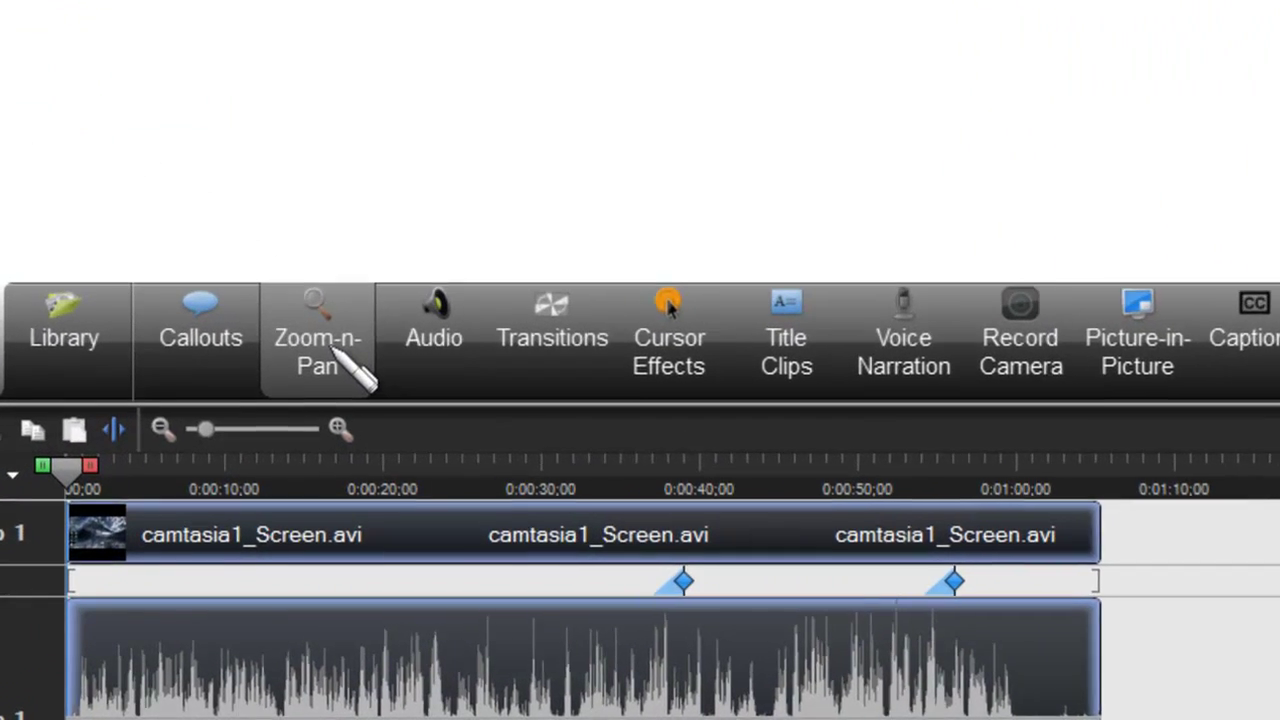
- Add an instant zoom keyframe at 0:00:00;00 with a small zoom area framing the castle
{"action": "left_click", "coordinate": [335, 352]}
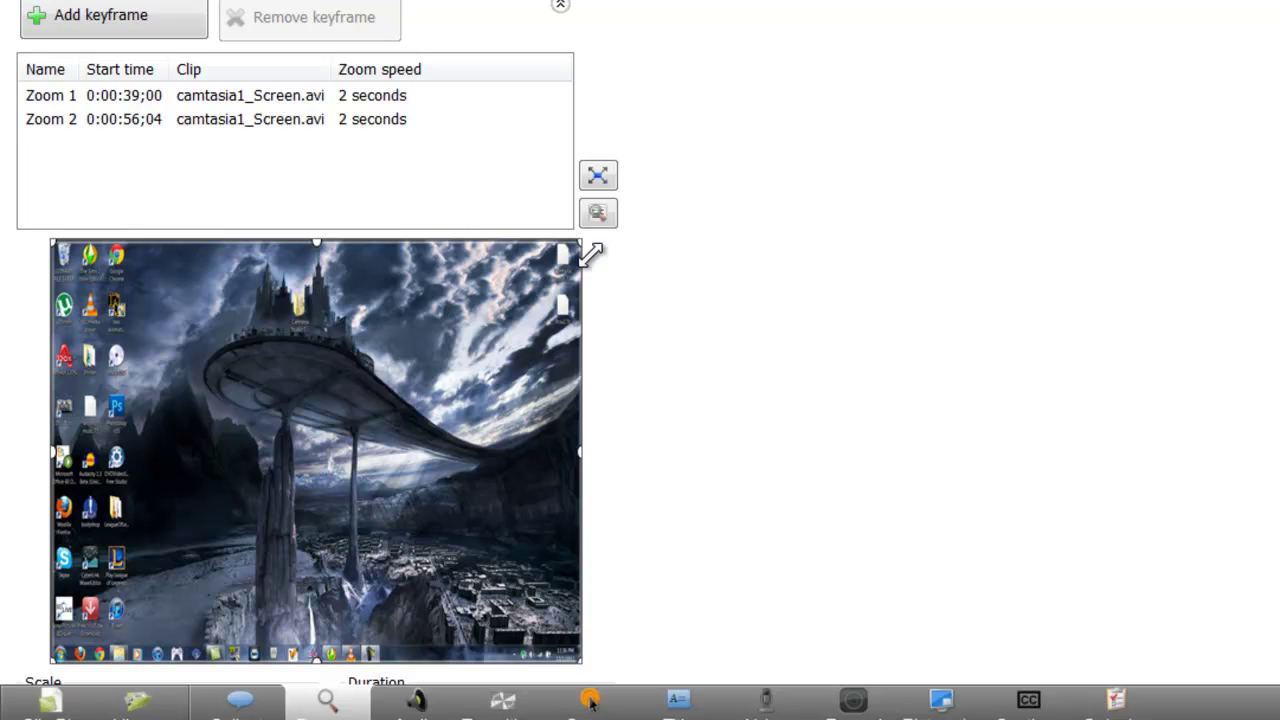
{"action": "left_click_drag", "start_coordinate": [590, 254], "coordinate": [366, 414]}
{"action": "left_click_drag", "start_coordinate": [291, 455], "coordinate": [391, 349]}
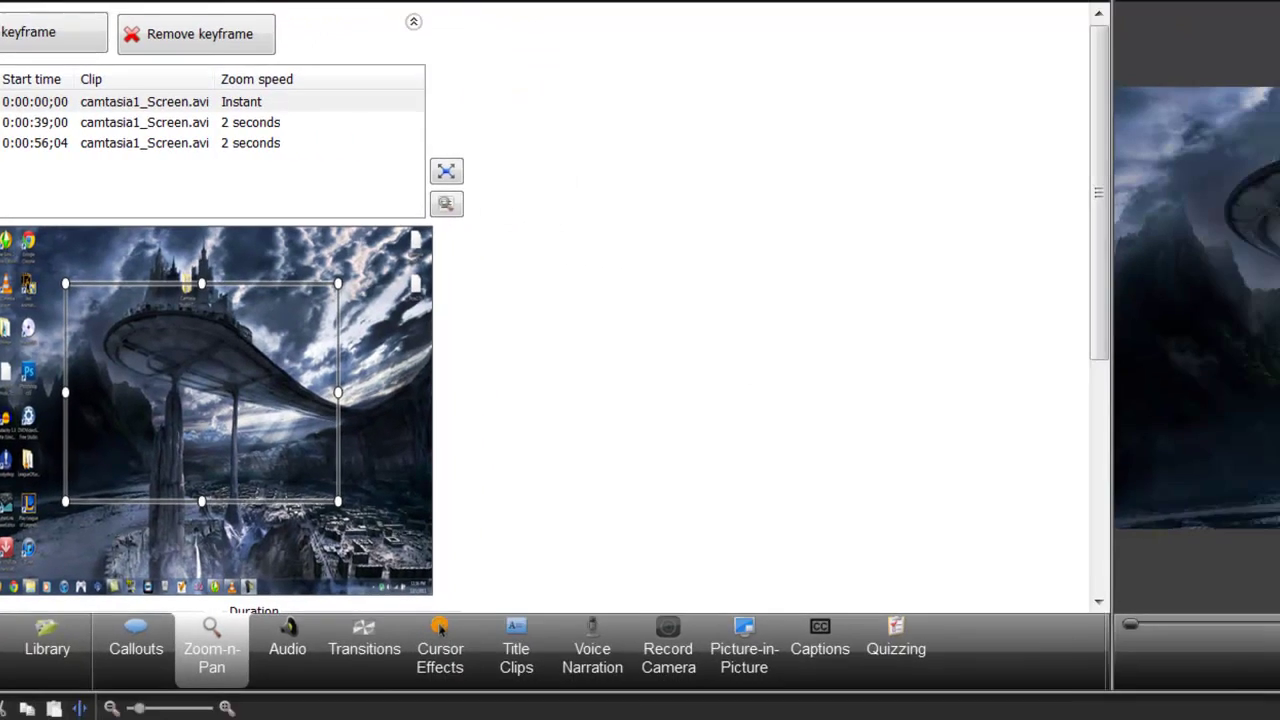
{"action": "left_click_drag", "start_coordinate": [254, 349], "coordinate": [258, 306]}
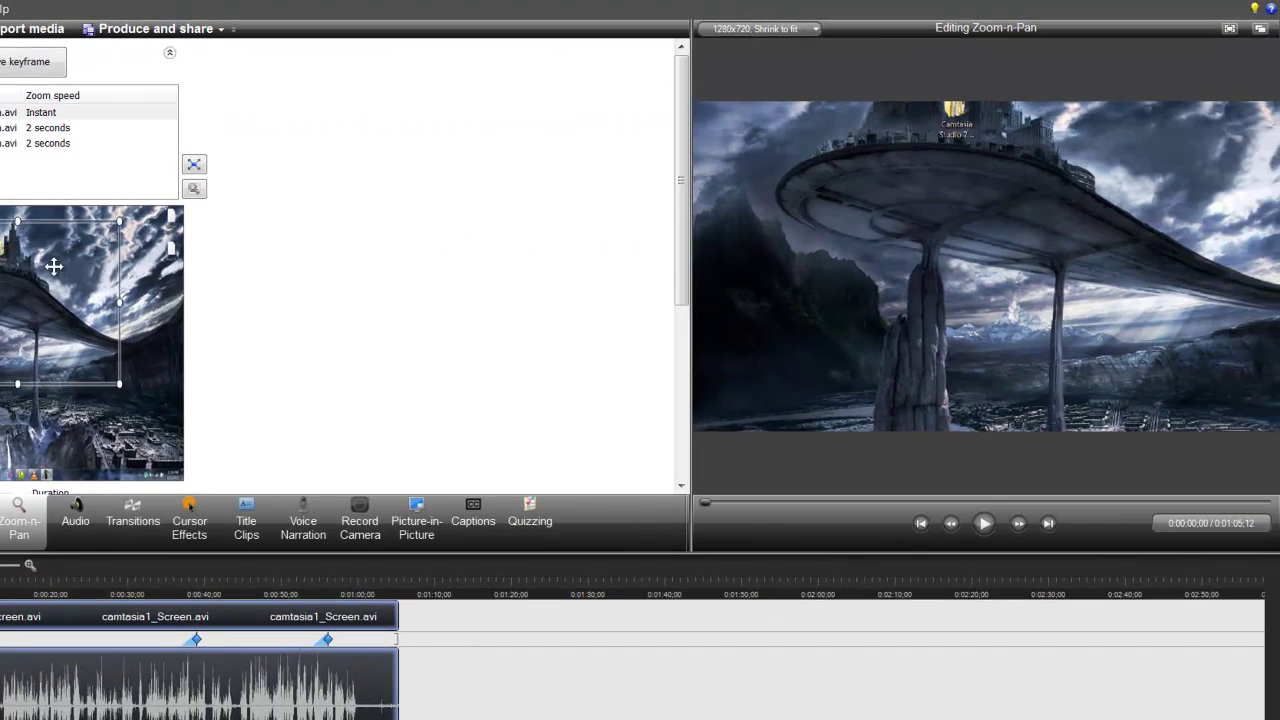
{"action": "left_click_drag", "start_coordinate": [53, 266], "coordinate": [40, 252]}
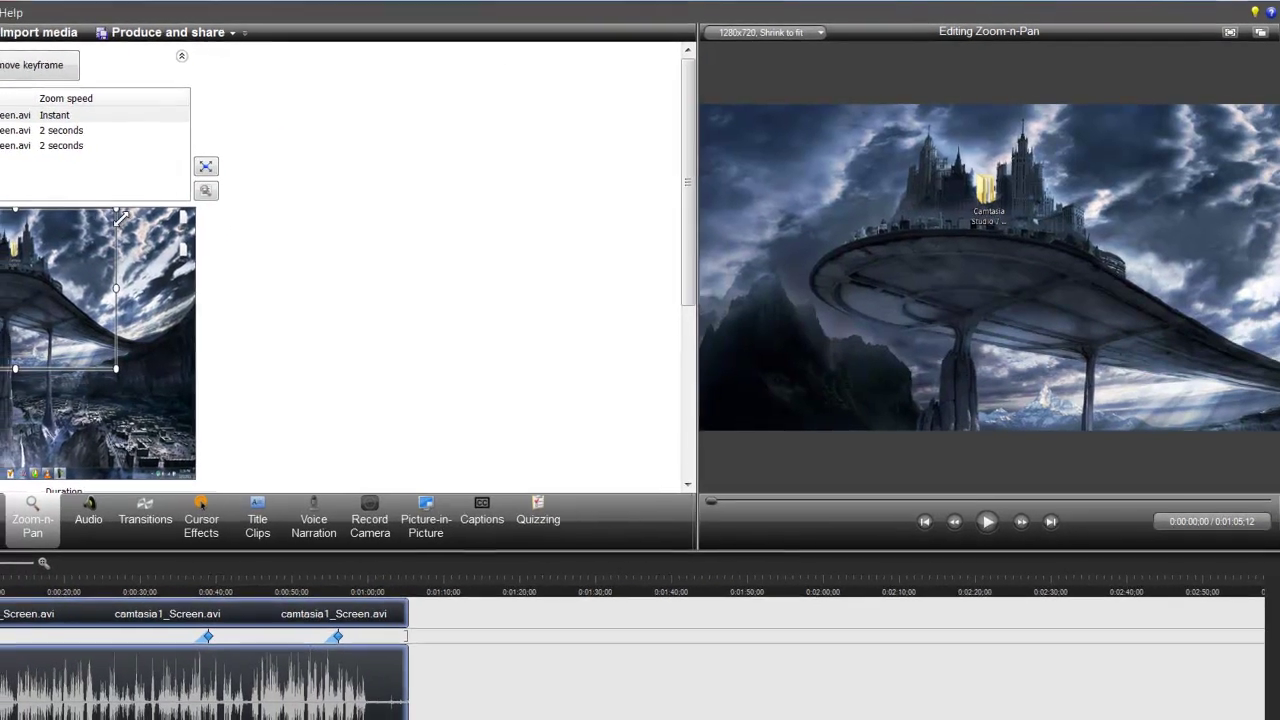
{"action": "left_click_drag", "start_coordinate": [120, 218], "coordinate": [94, 256]}
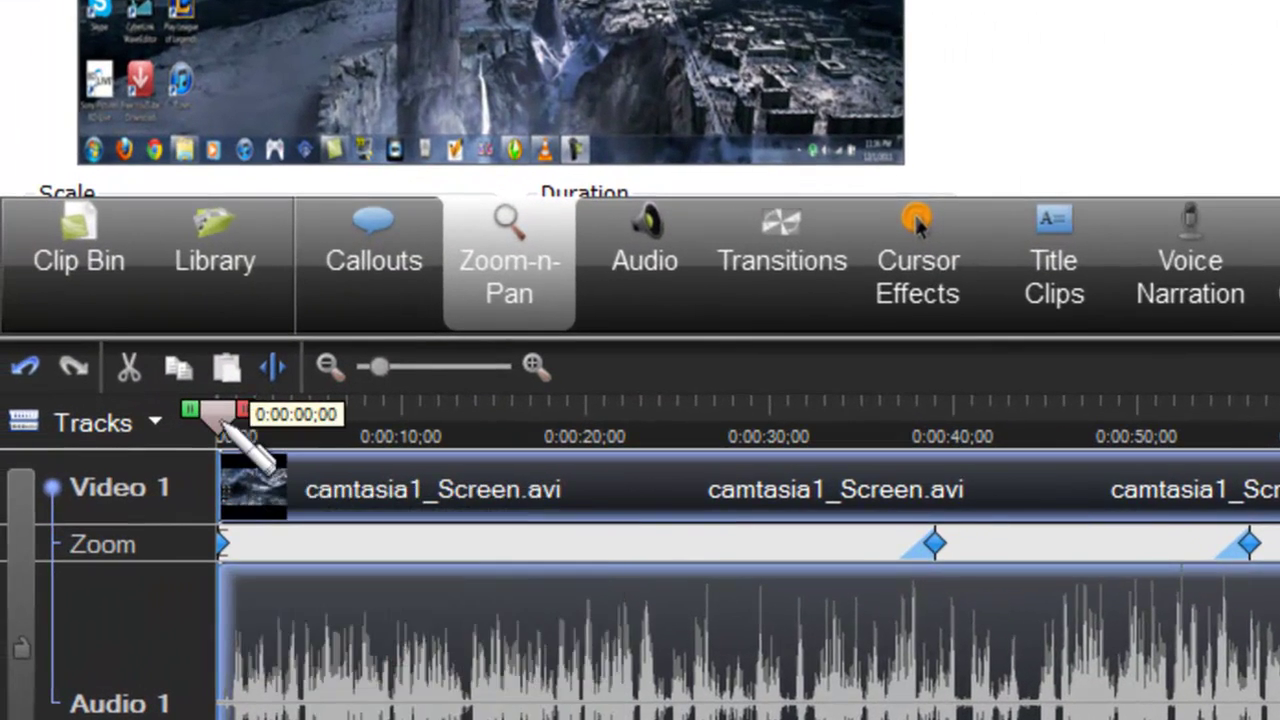
- Expand the opening zoom keyframe's area to the whole desktop, leaving the playhead at 0:00:08;21
{"action": "left_click_drag", "start_coordinate": [55, 522], "coordinate": [78, 543]}
{"action": "left_click_drag", "start_coordinate": [257, 438], "coordinate": [274, 438]}
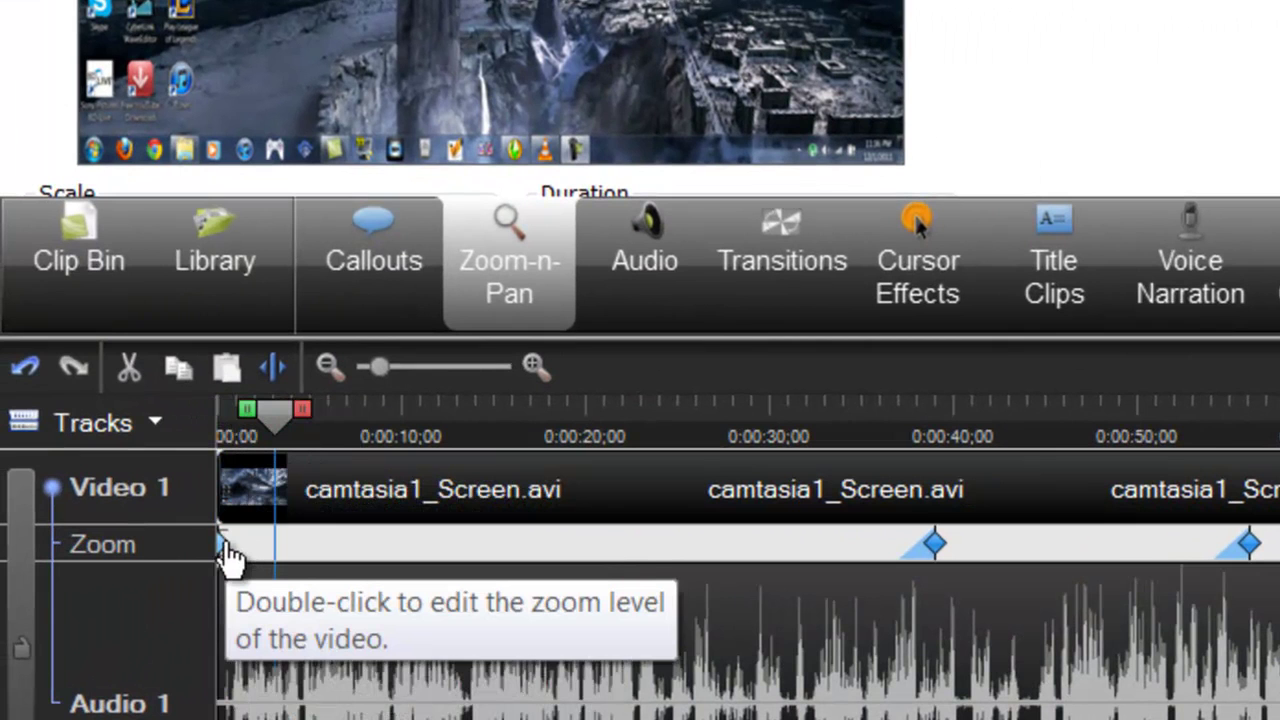
{"action": "left_click", "coordinate": [225, 545]}
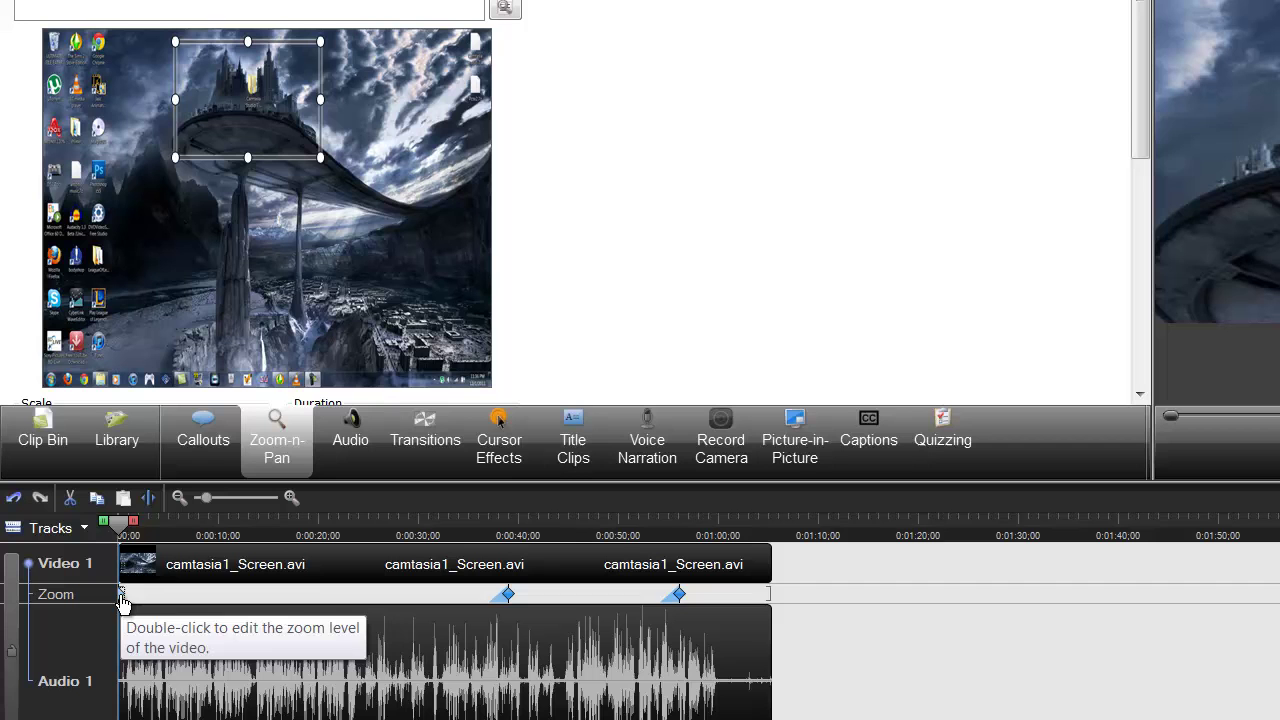
{"action": "left_click_drag", "start_coordinate": [297, 69], "coordinate": [291, 262]}
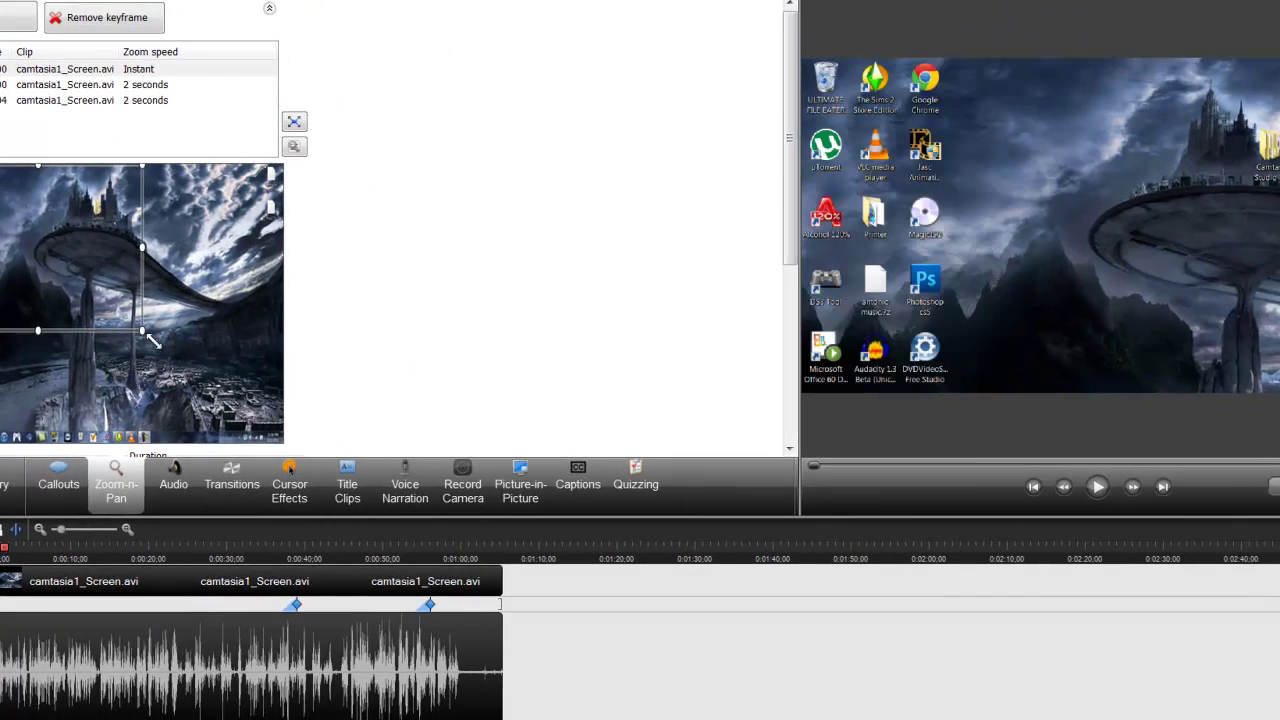
{"action": "left_click_drag", "start_coordinate": [150, 340], "coordinate": [306, 411]}
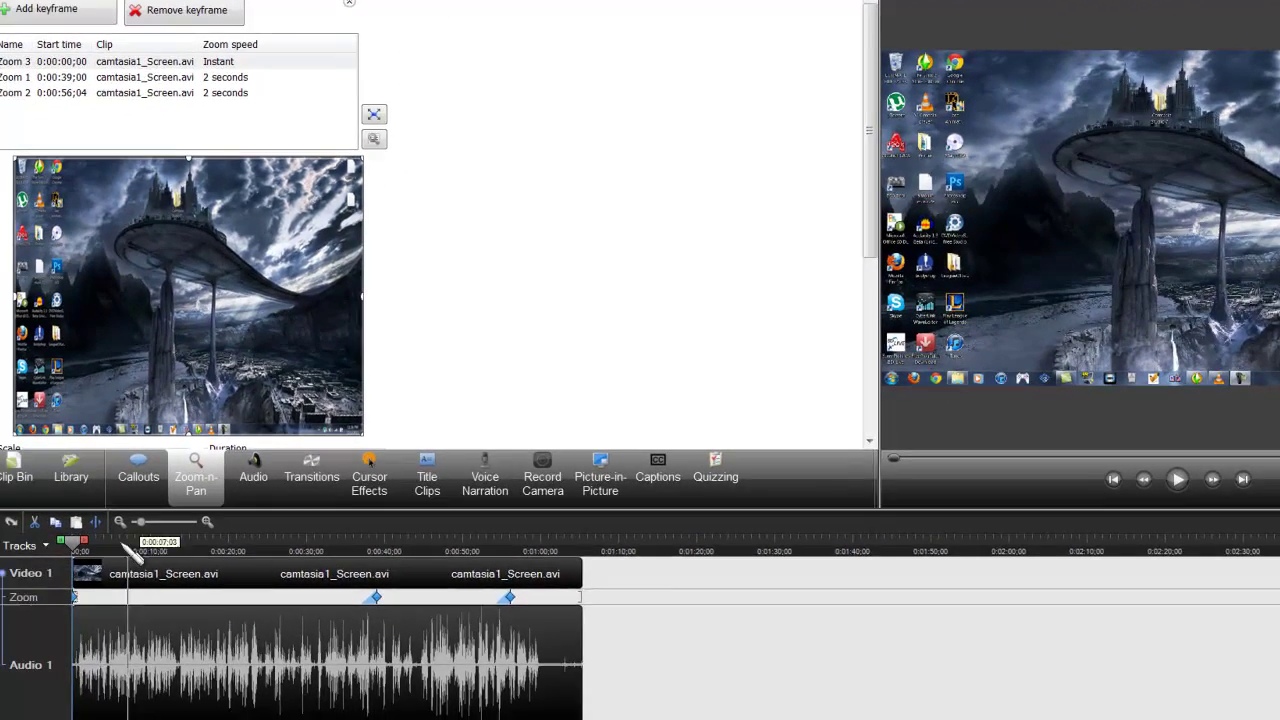
{"action": "left_click_drag", "start_coordinate": [30, 546], "coordinate": [98, 564]}
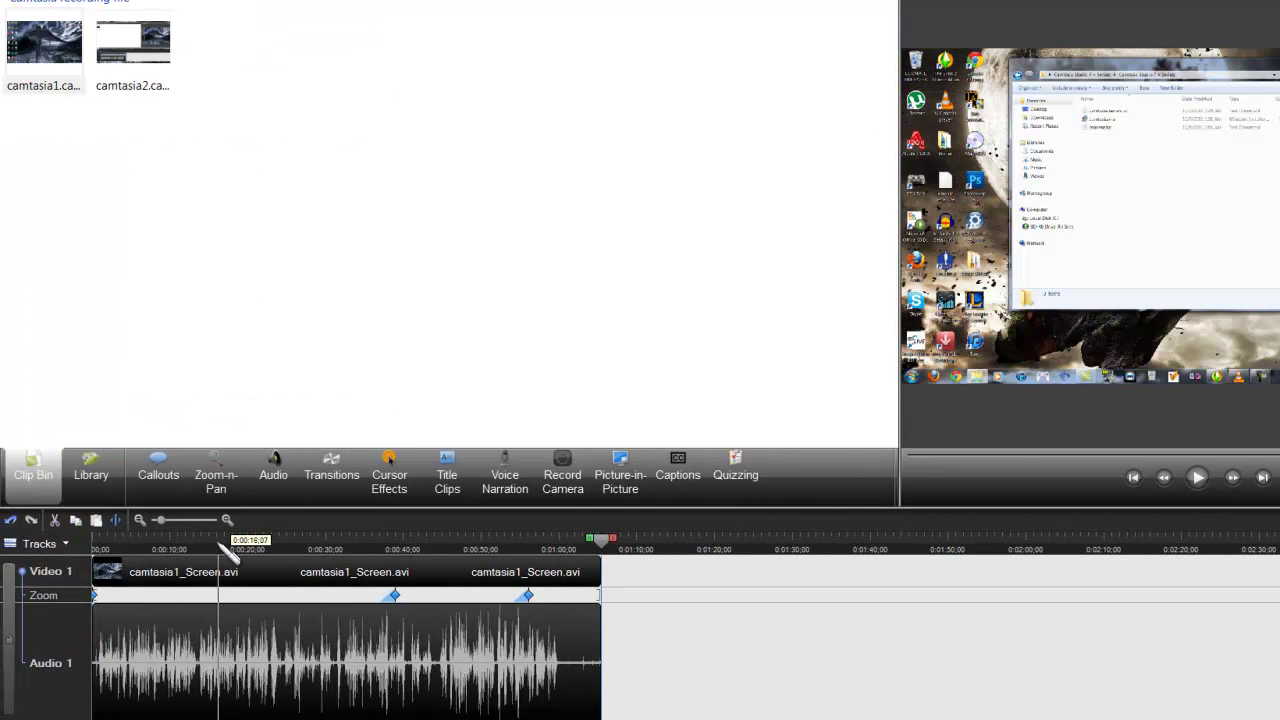
- Add a zoom keyframe at 0:00:20;26, then move the playhead to 0:00:32;03
{"action": "left_click_drag", "start_coordinate": [220, 546], "coordinate": [236, 548]}
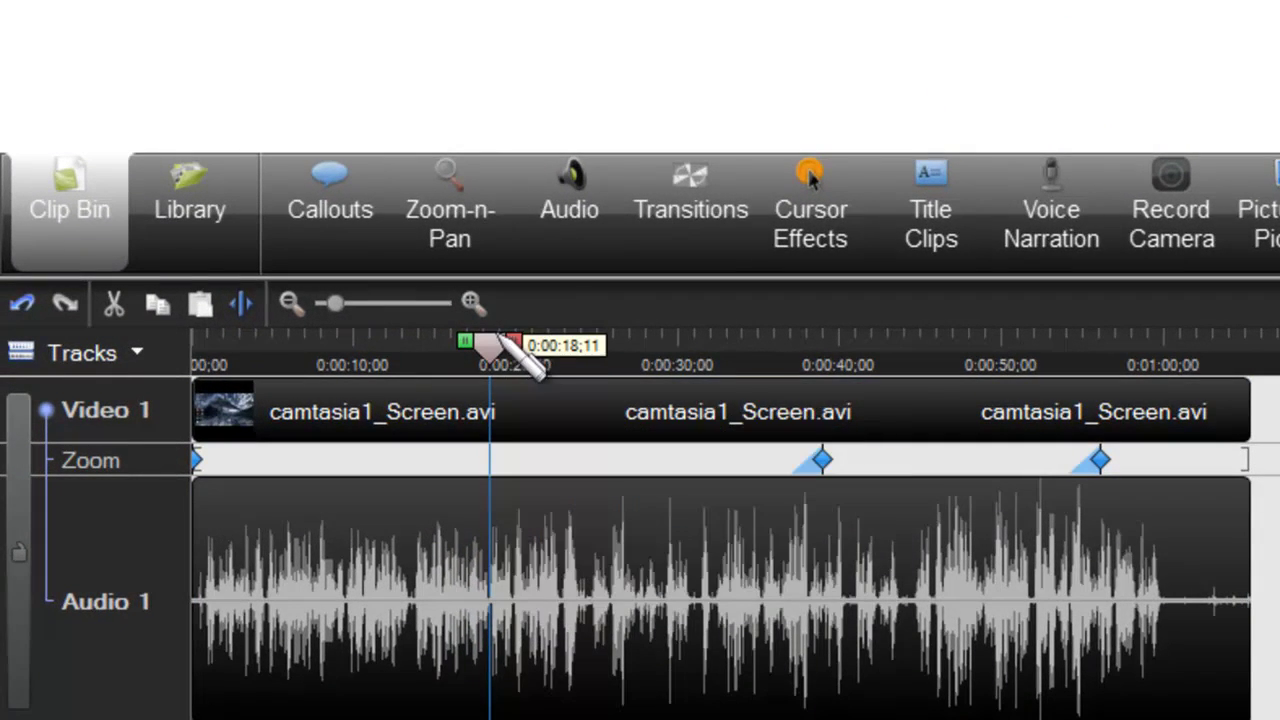
{"action": "left_click_drag", "start_coordinate": [500, 340], "coordinate": [542, 340]}
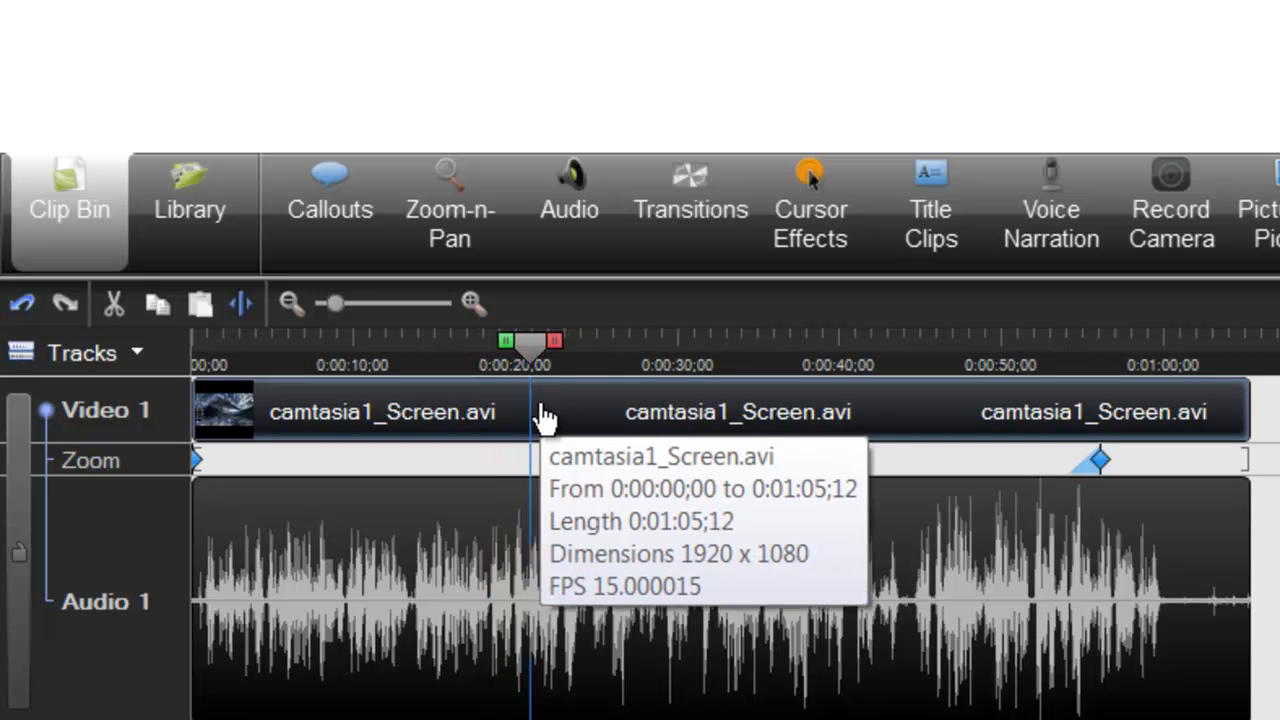
{"action": "left_click", "coordinate": [445, 245]}
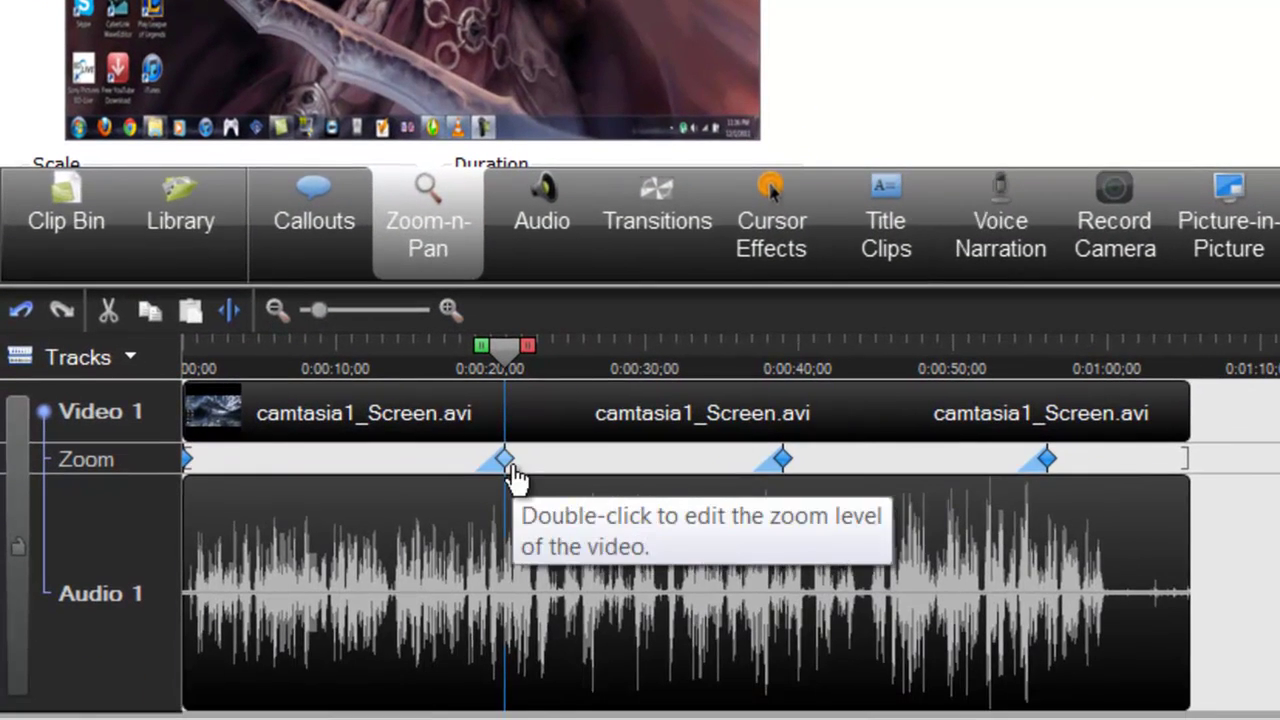
{"action": "left_click_drag", "start_coordinate": [528, 362], "coordinate": [679, 362]}
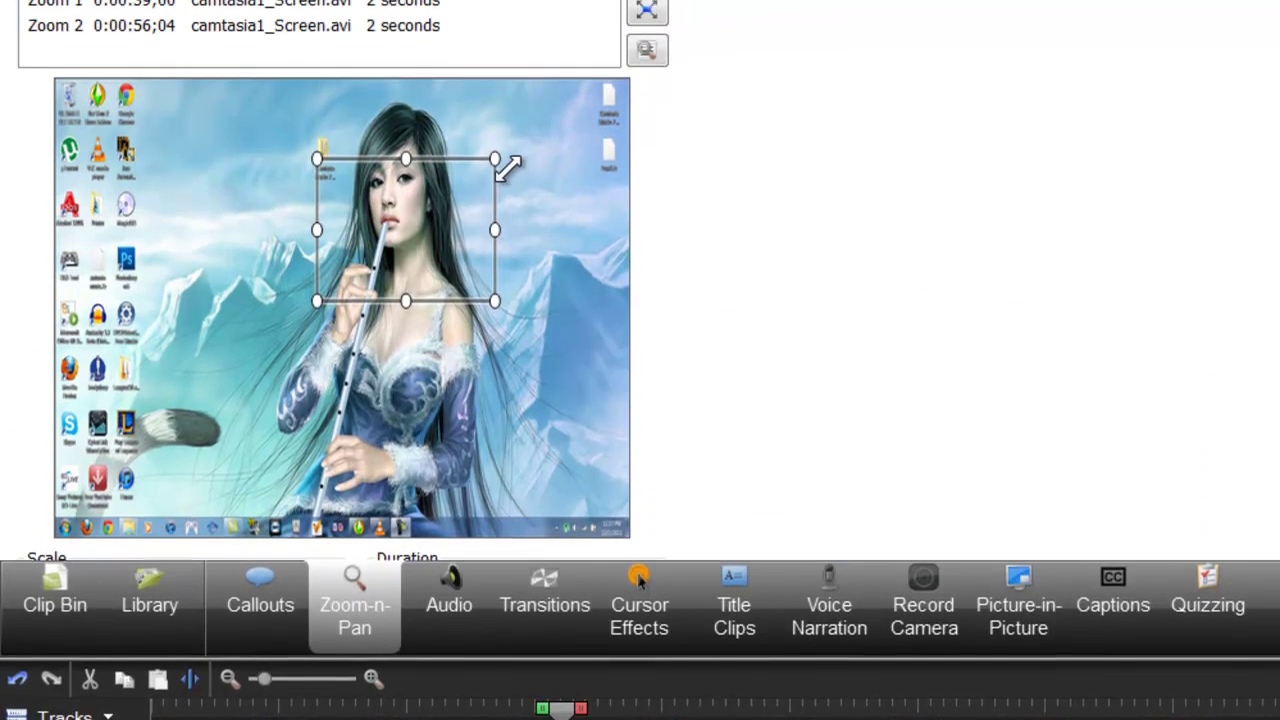
- Enlarge the 0:00:20;26 keyframe's zoom area and centre it on the desktop
{"action": "left_click_drag", "start_coordinate": [497, 77], "coordinate": [657, 17]}
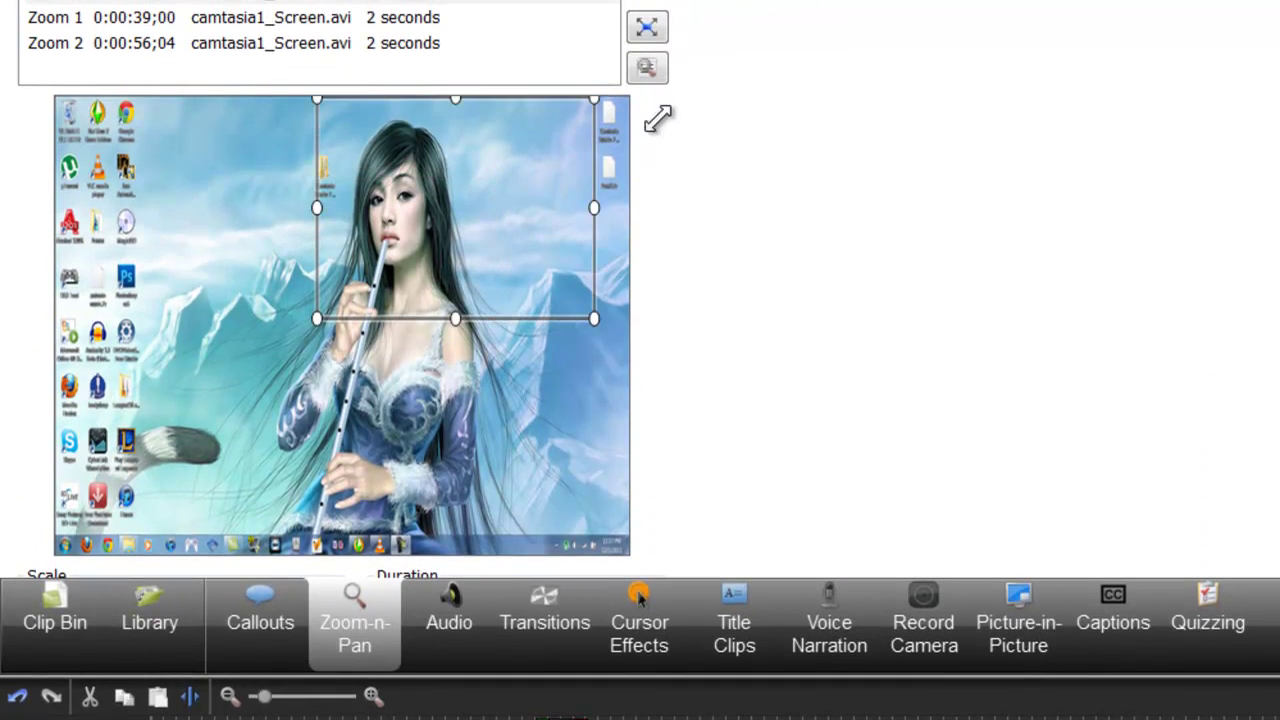
{"action": "left_click_drag", "start_coordinate": [523, 91], "coordinate": [202, 73]}
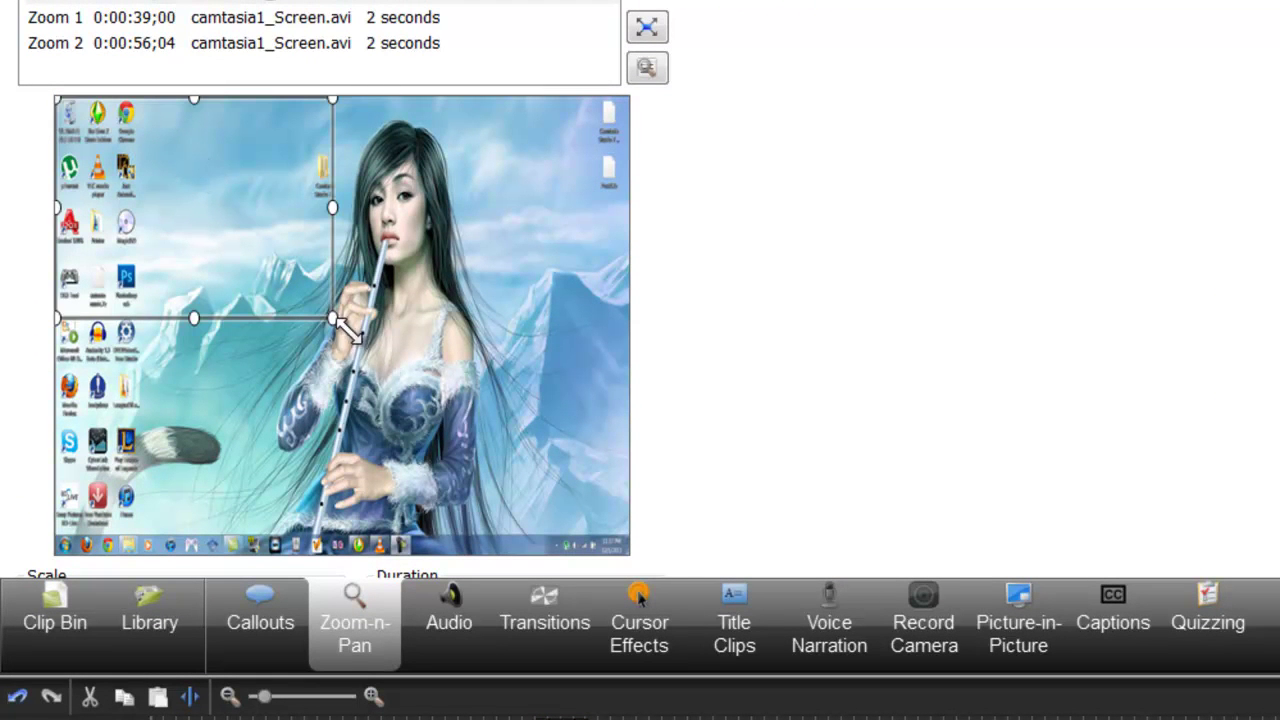
{"action": "left_click_drag", "start_coordinate": [333, 318], "coordinate": [443, 406]}
{"action": "left_click_drag", "start_coordinate": [420, 337], "coordinate": [492, 330]}
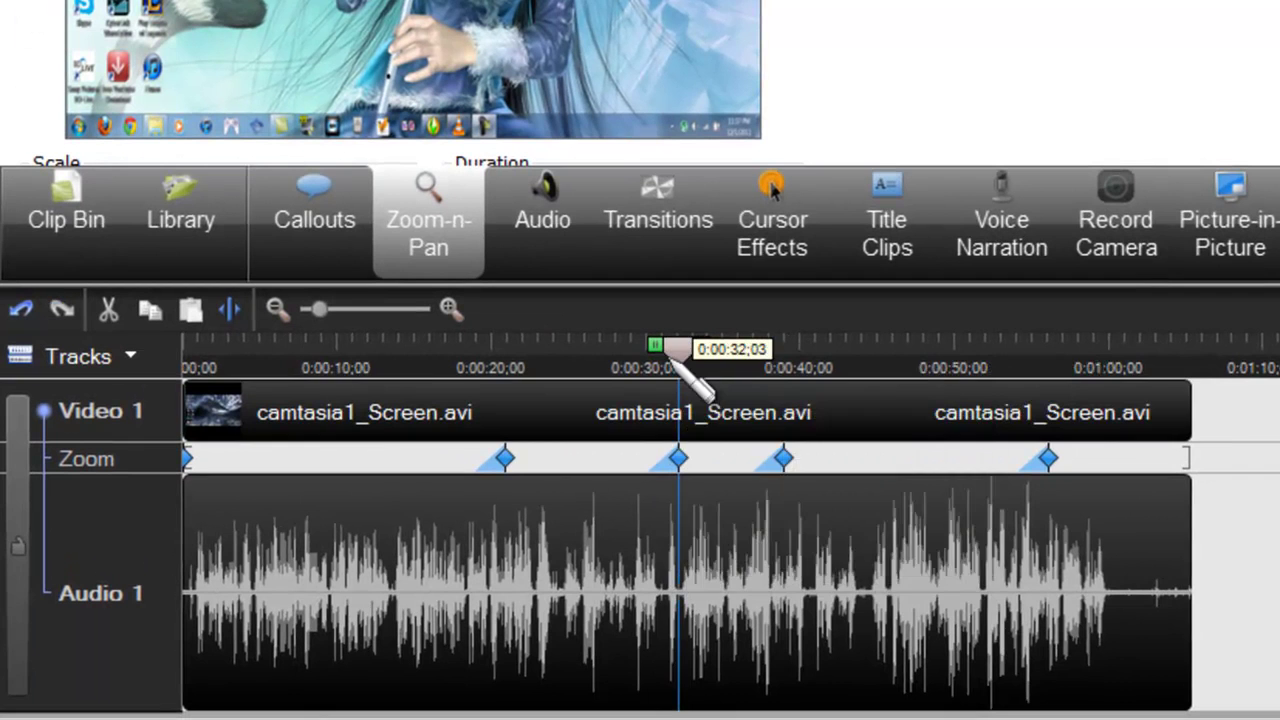
- Enlarge and re-centre the zoom area for the 0:00:32;03 keyframe
{"action": "left_click", "coordinate": [683, 463]}
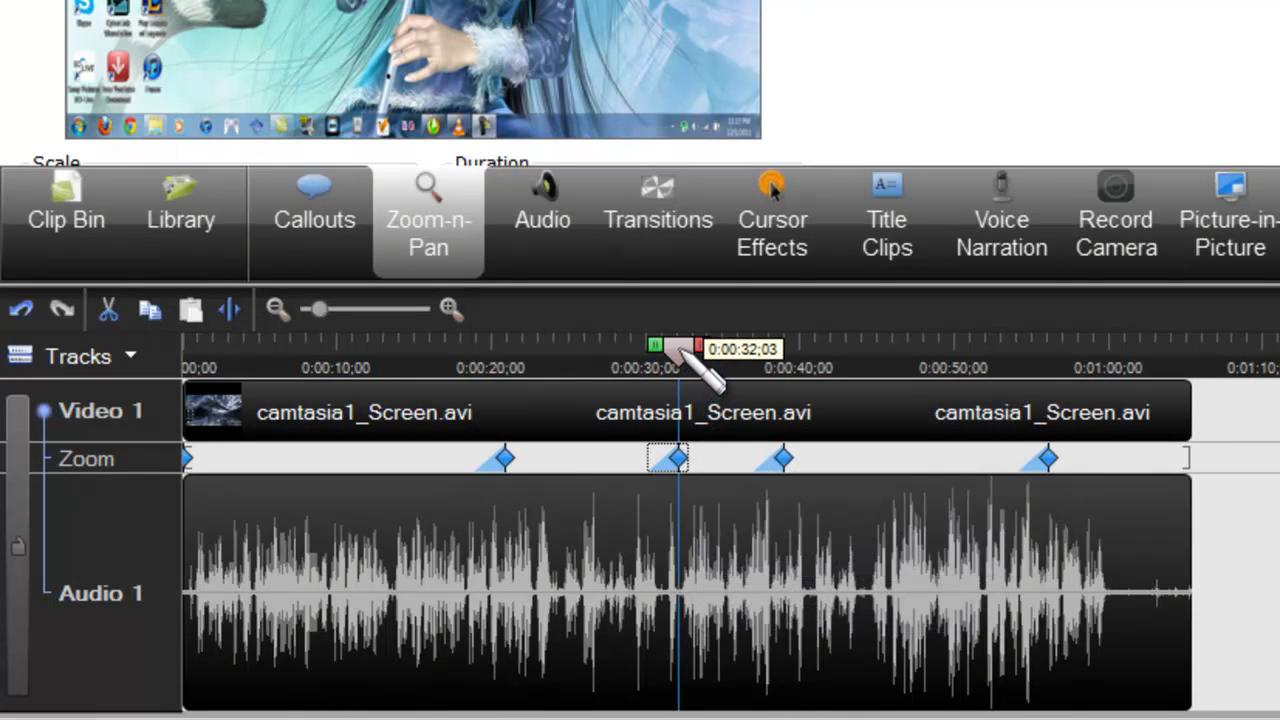
{"action": "left_click_drag", "start_coordinate": [675, 352], "coordinate": [510, 352]}
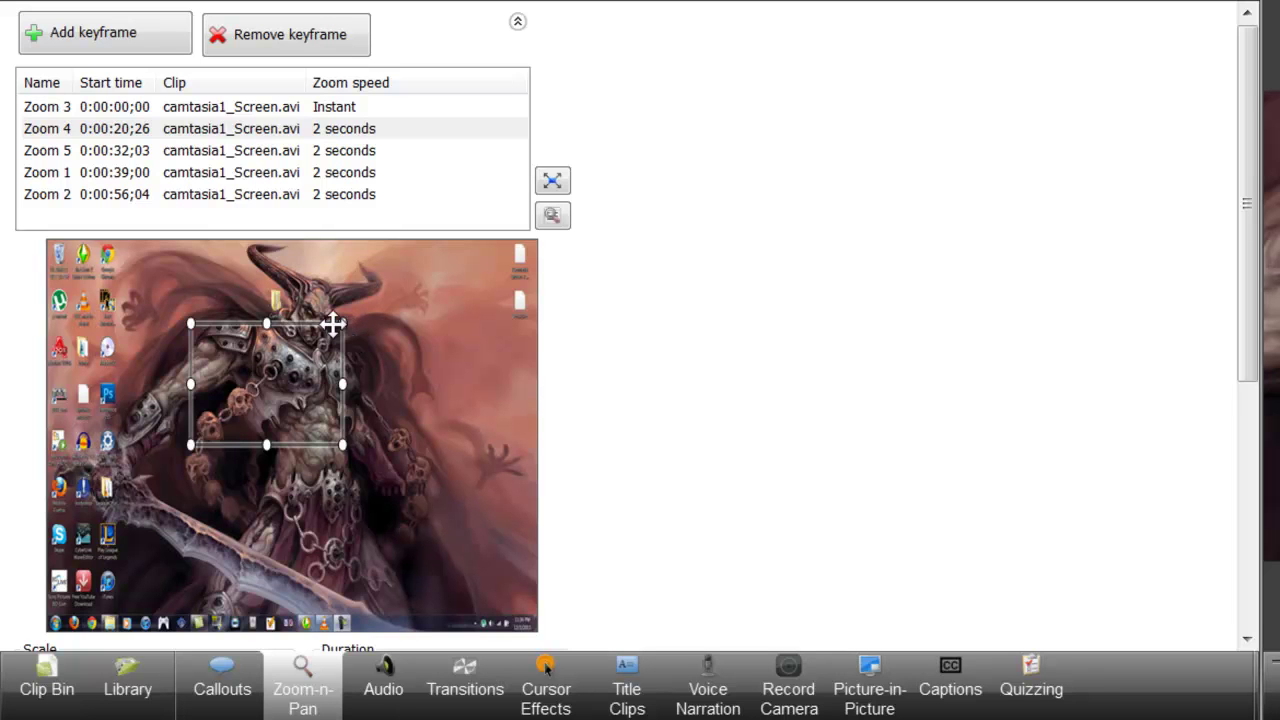
{"action": "left_click_drag", "start_coordinate": [332, 323], "coordinate": [490, 275]}
{"action": "left_click_drag", "start_coordinate": [386, 283], "coordinate": [354, 303]}
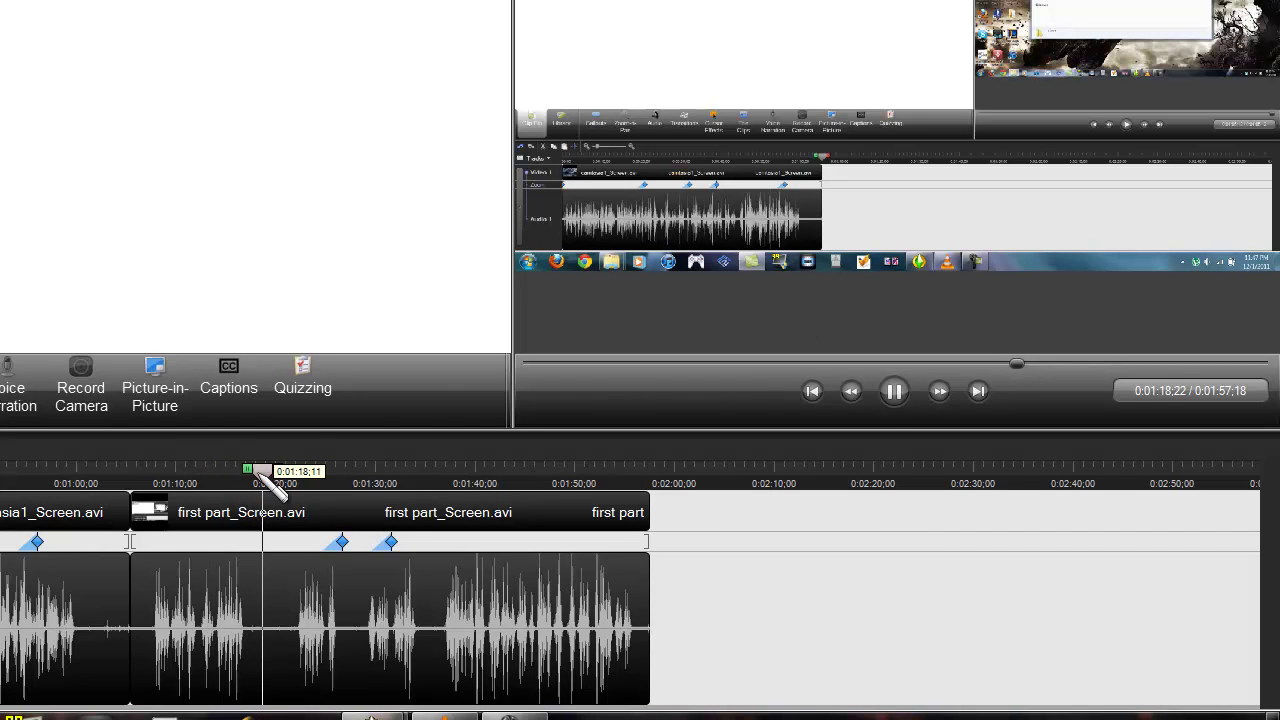
- Play from 0:01:22;19, then view the Modify/Remove options of a first-part zoom keyframe
{"action": "left_click_drag", "start_coordinate": [260, 476], "coordinate": [312, 470]}
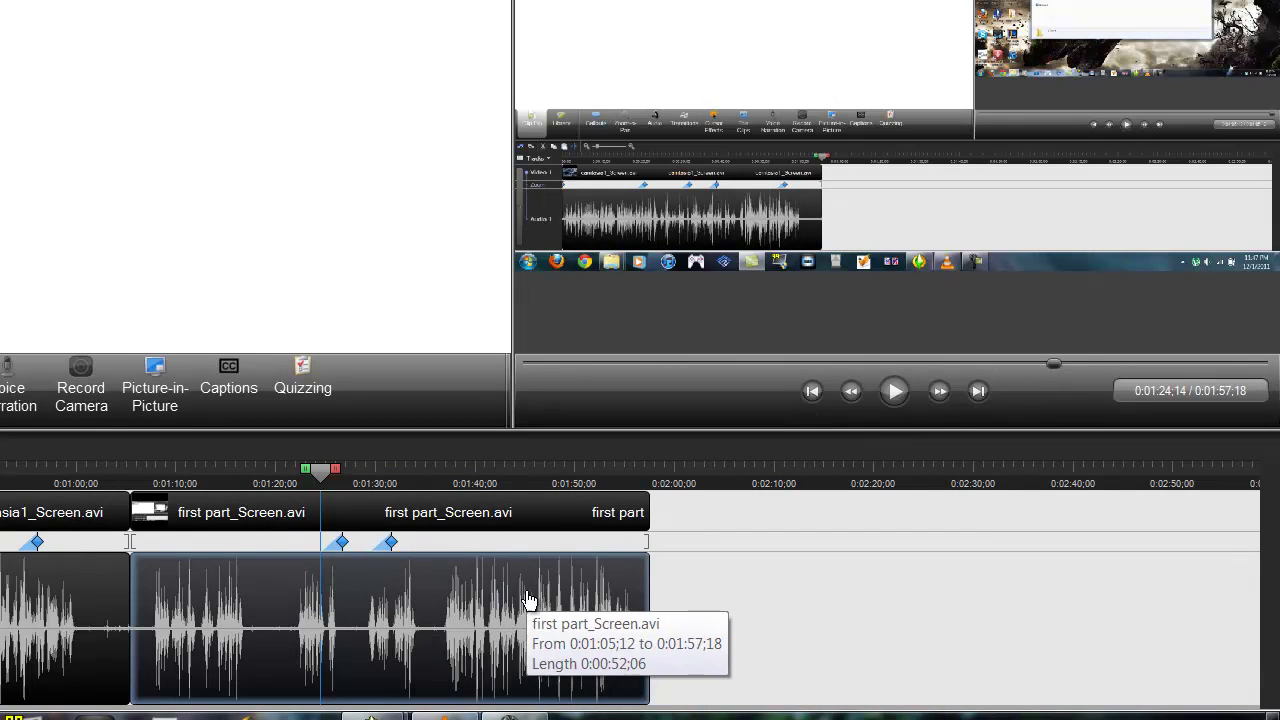
{"action": "left_click", "coordinate": [897, 392]}
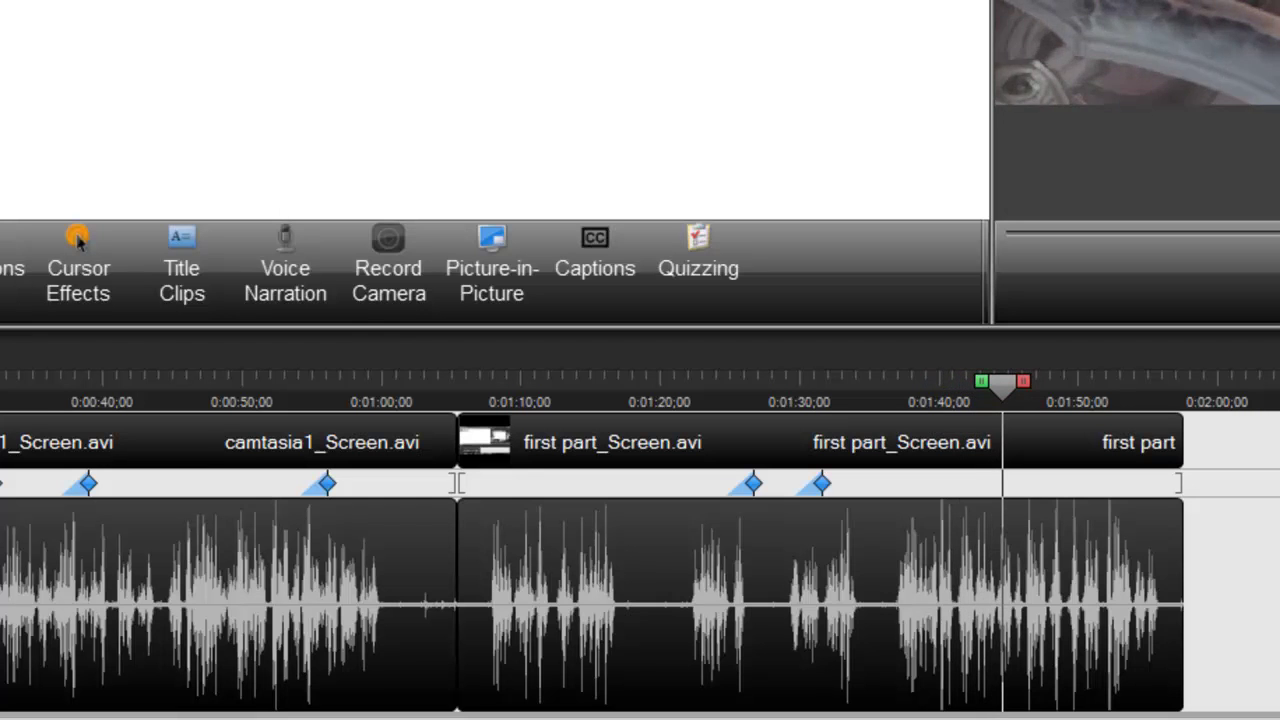
{"action": "left_click", "coordinate": [824, 490]}
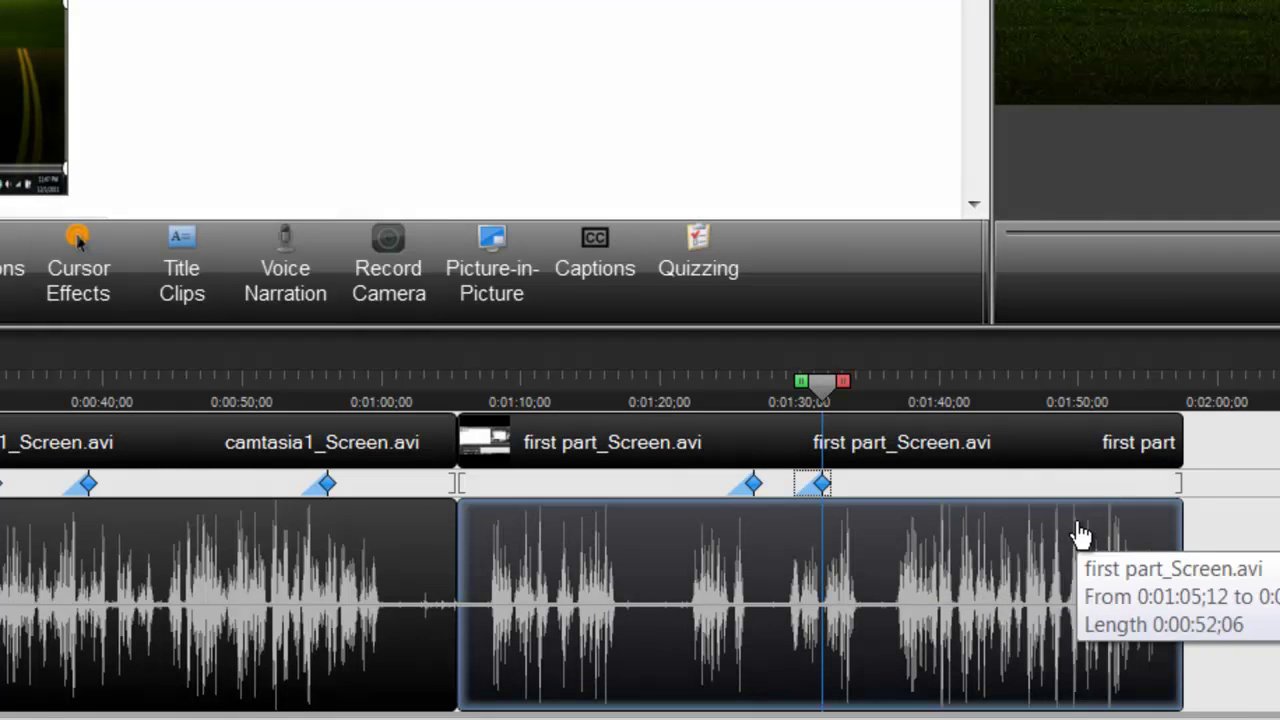
{"action": "right_click", "coordinate": [815, 490]}
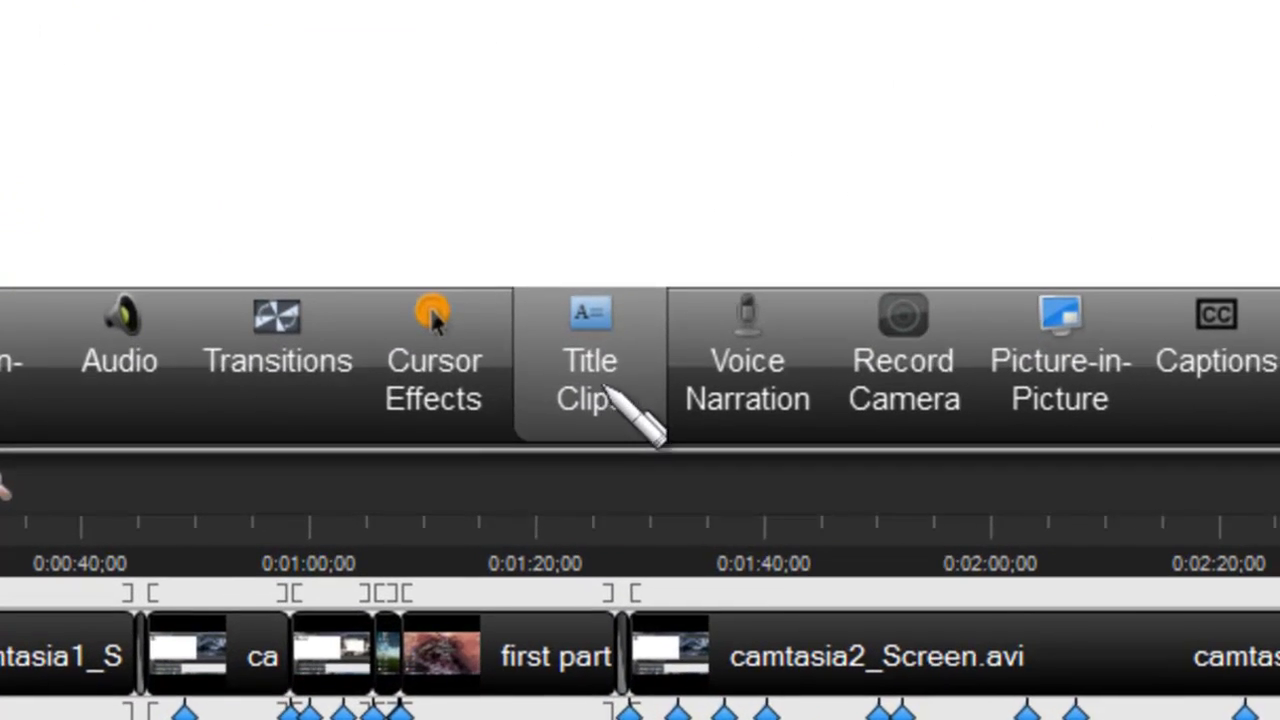
- Add a 5-second title clip reading 'hgjghjg' at the timeline's end, 0:05:21;21 to 0:05:26;21
{"action": "left_click", "coordinate": [600, 395]}
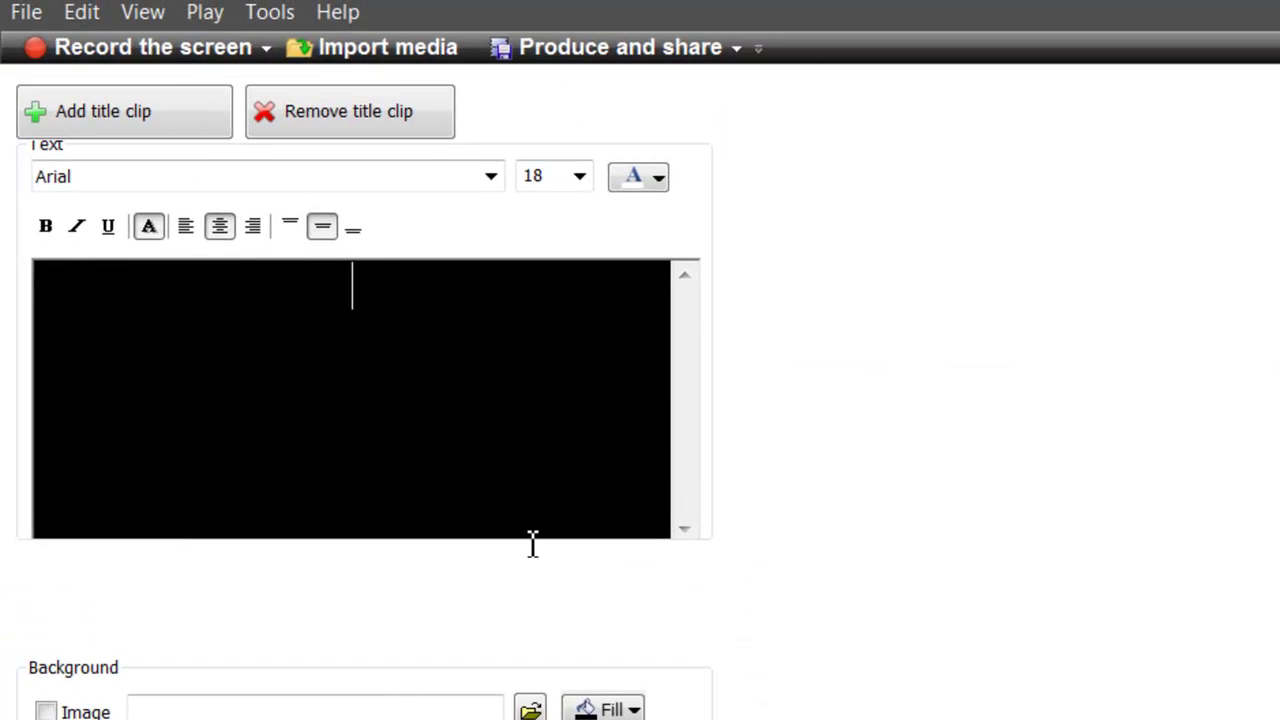
{"action": "type", "text": "jg"}
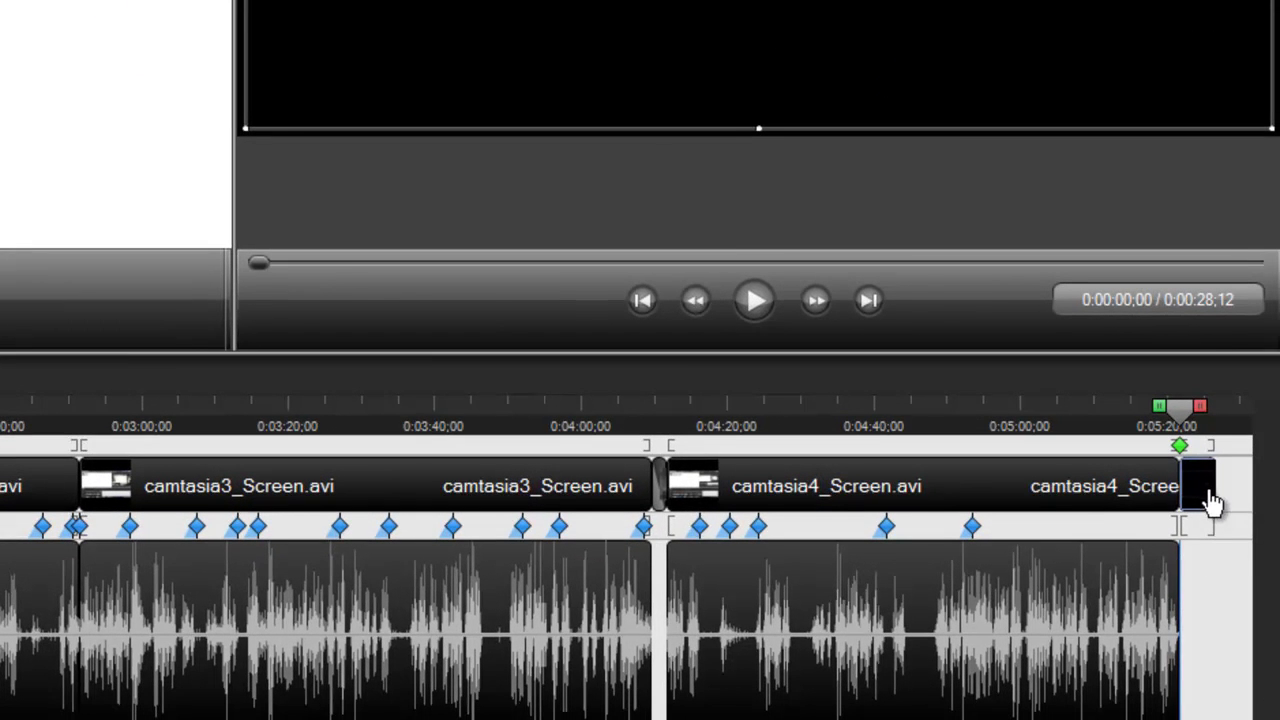
{"action": "left_click", "coordinate": [1210, 500]}
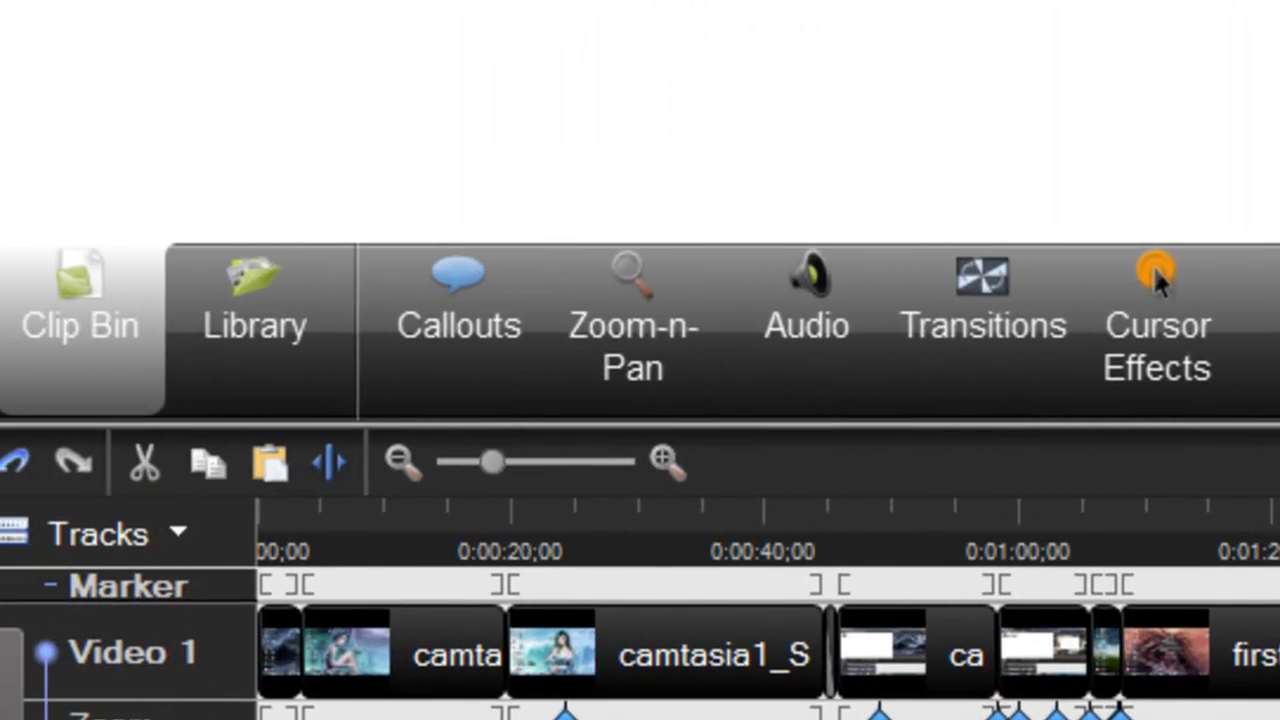
- Add a plain arrow callout lower in the frame with the text 'ukhjkhjkh'
{"action": "left_click", "coordinate": [440, 268]}
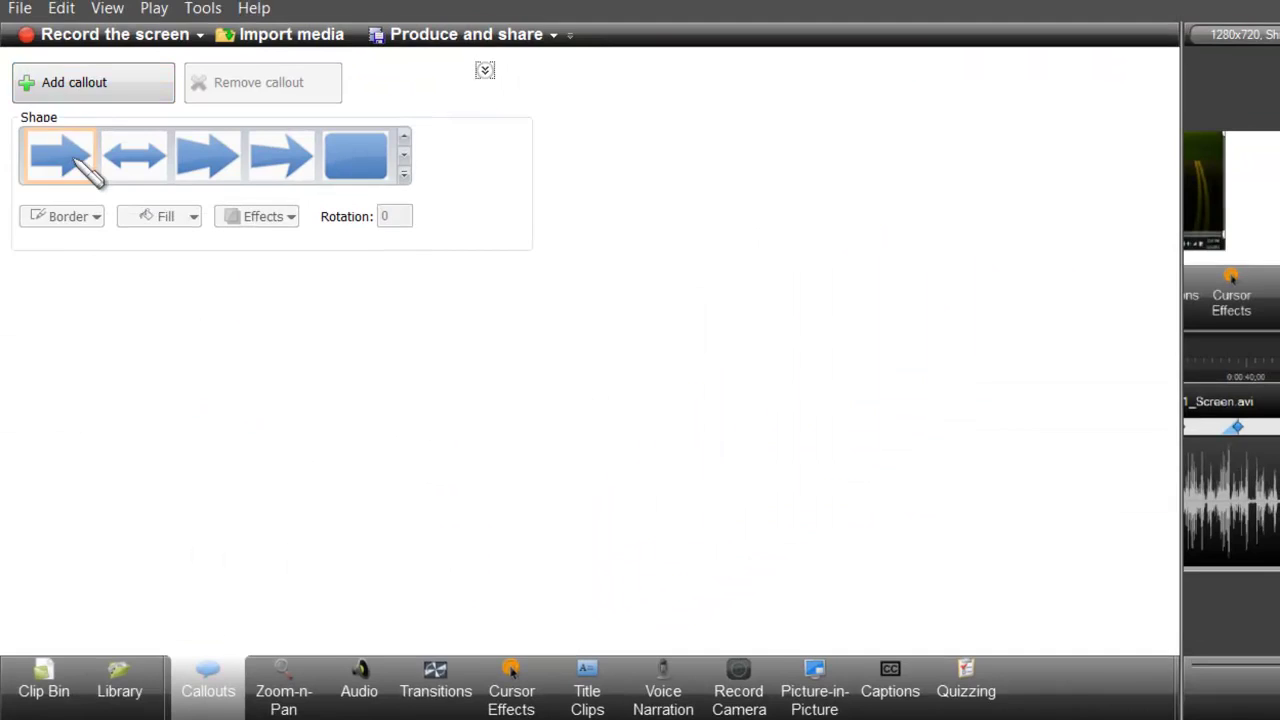
{"action": "left_click", "coordinate": [60, 140]}
{"action": "right_click", "coordinate": [1110, 450]}
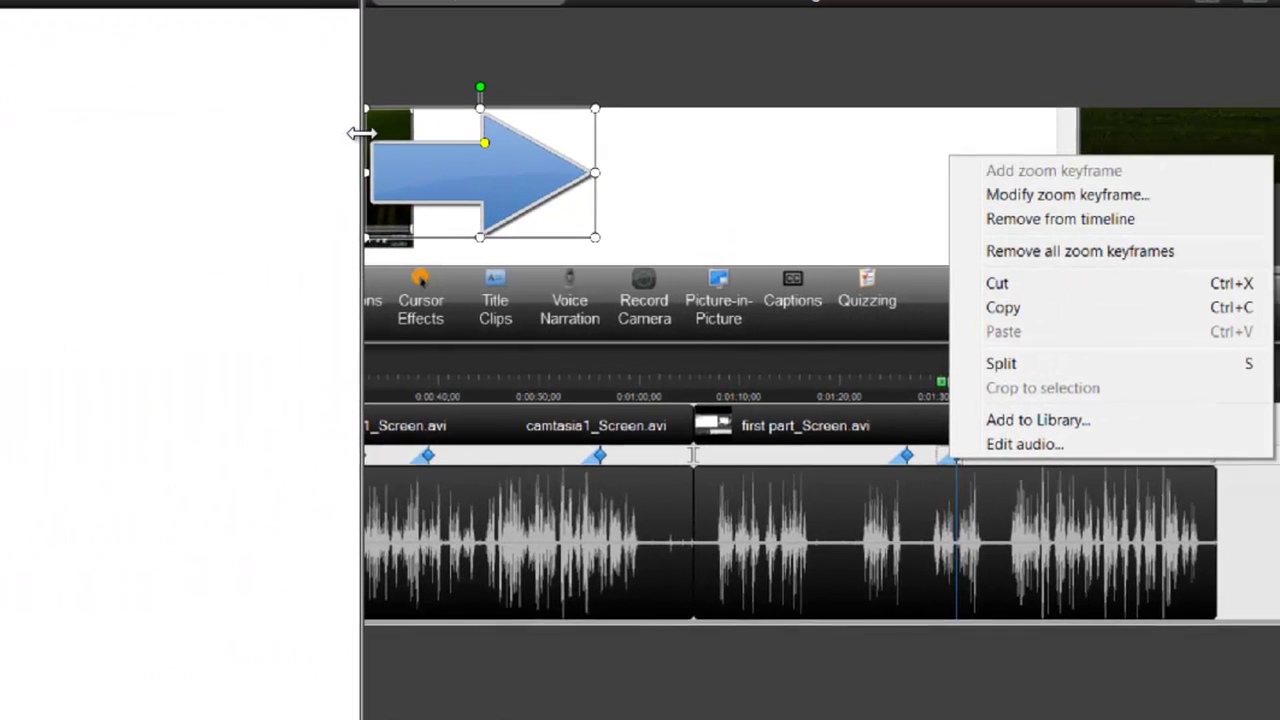
{"action": "left_click_drag", "start_coordinate": [693, 154], "coordinate": [1006, 384]}
{"action": "left_click_drag", "start_coordinate": [837, 386], "coordinate": [845, 390]}
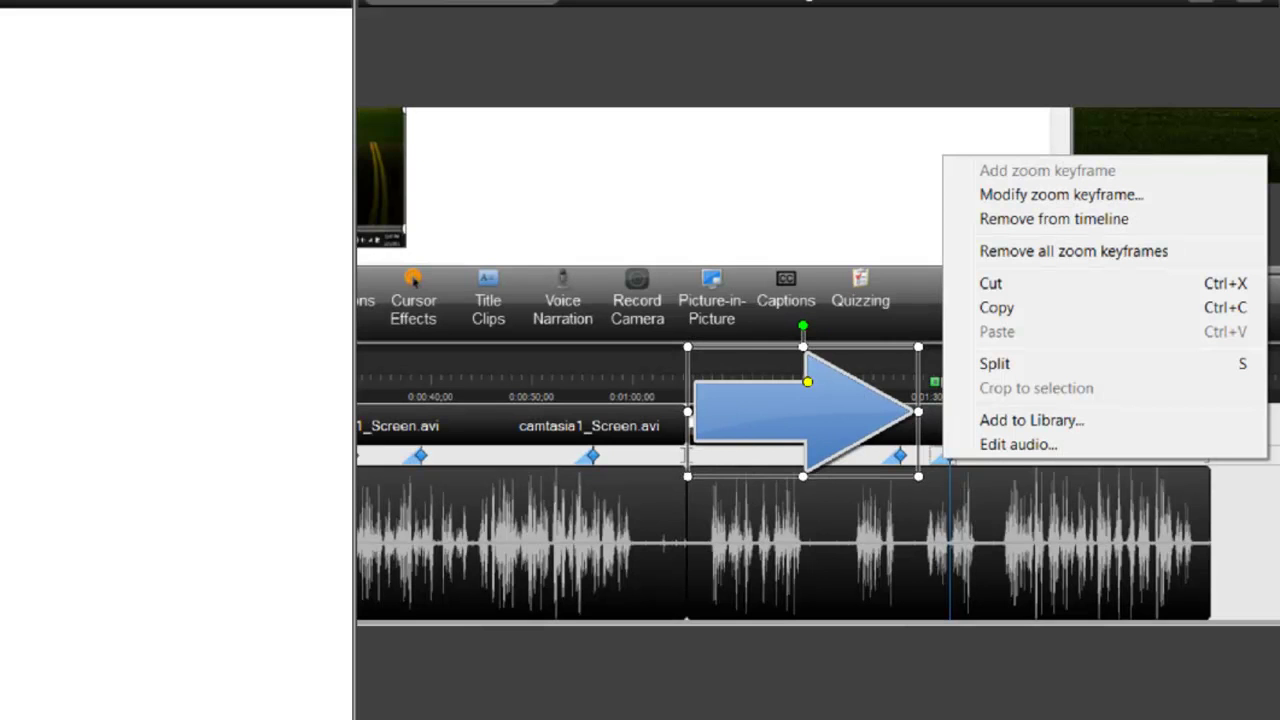
{"action": "type", "text": "ukhjkhjkh"}
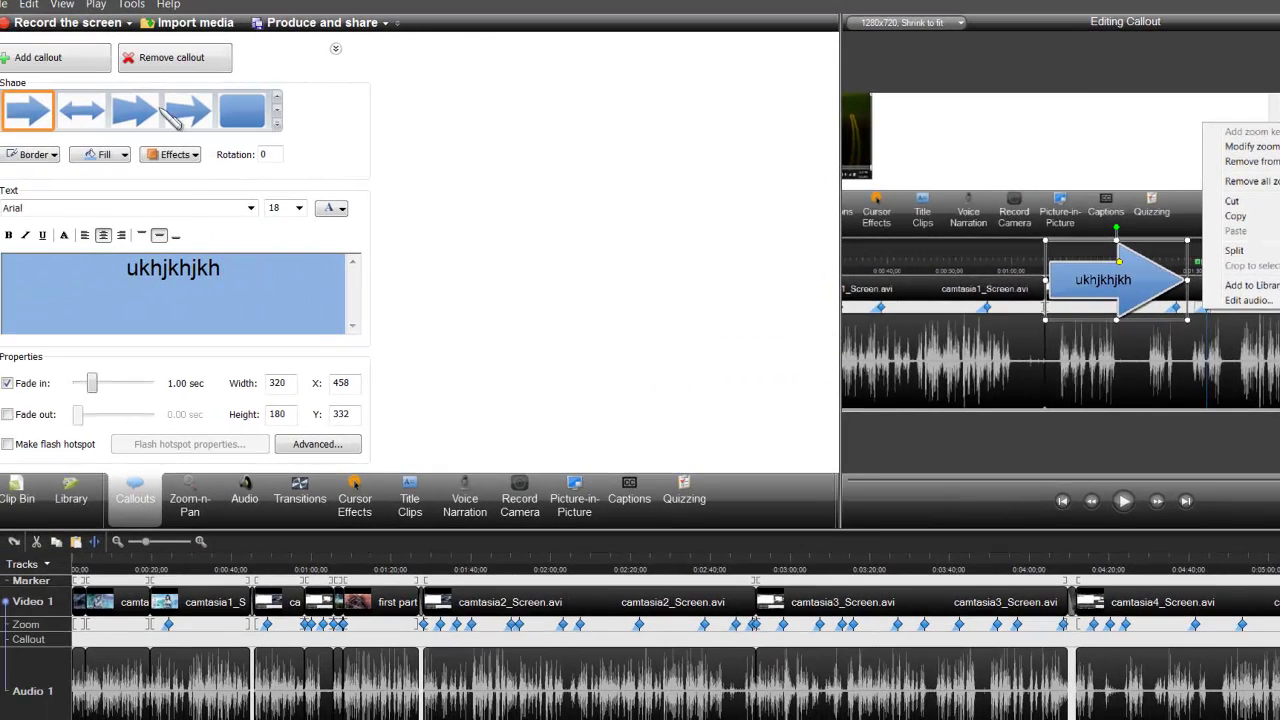
- Add a second arrow callout reading ',.m,.m,.m,.' positioned above the first
{"action": "left_click", "coordinate": [32, 57]}
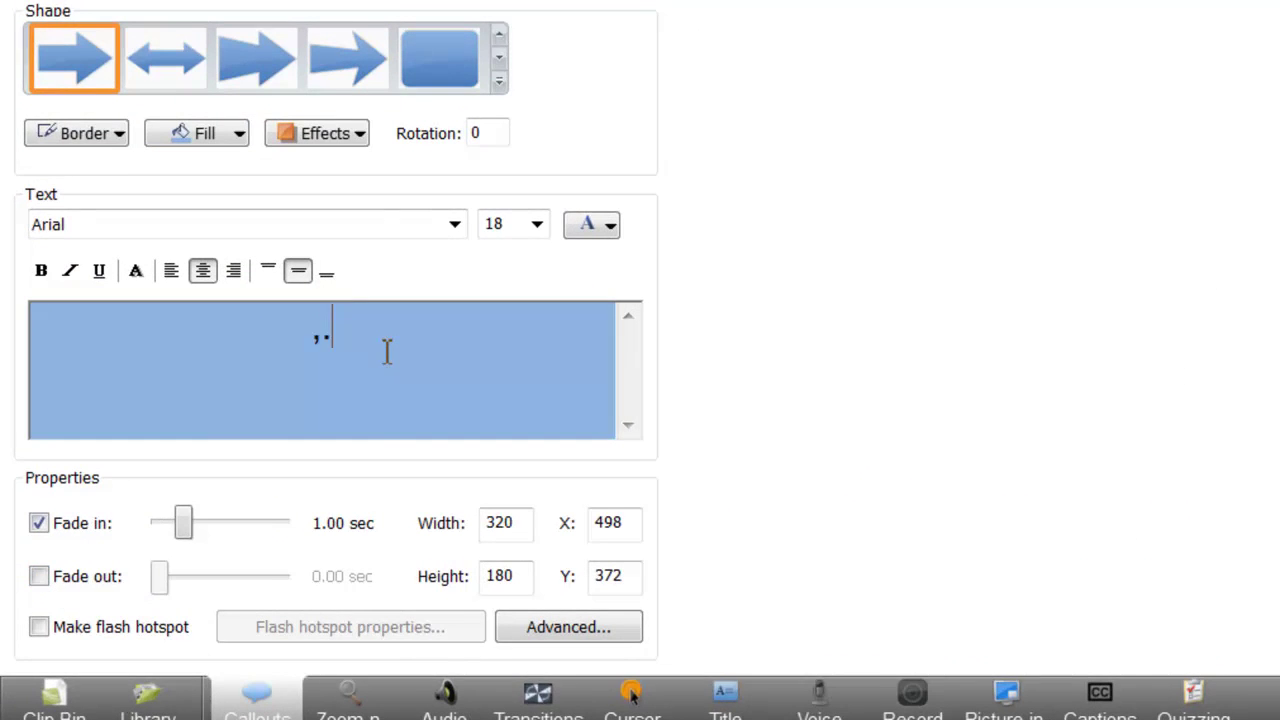
{"action": "type", "text": "m,.m,."}
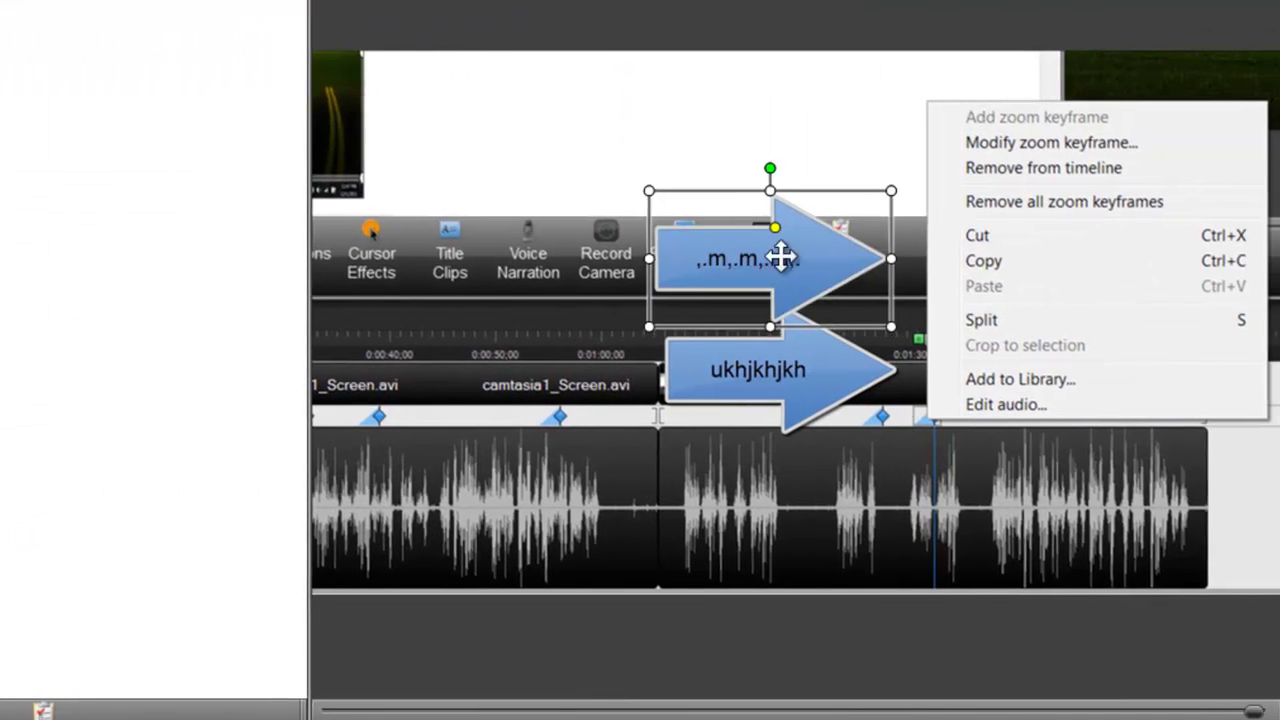
{"action": "mouse_move", "coordinate": [781, 258]}
{"action": "left_mouse_down"}
{"action": "mouse_move", "coordinate": [809, 240]}
{"action": "mouse_move", "coordinate": [776, 247]}
{"action": "left_mouse_up"}
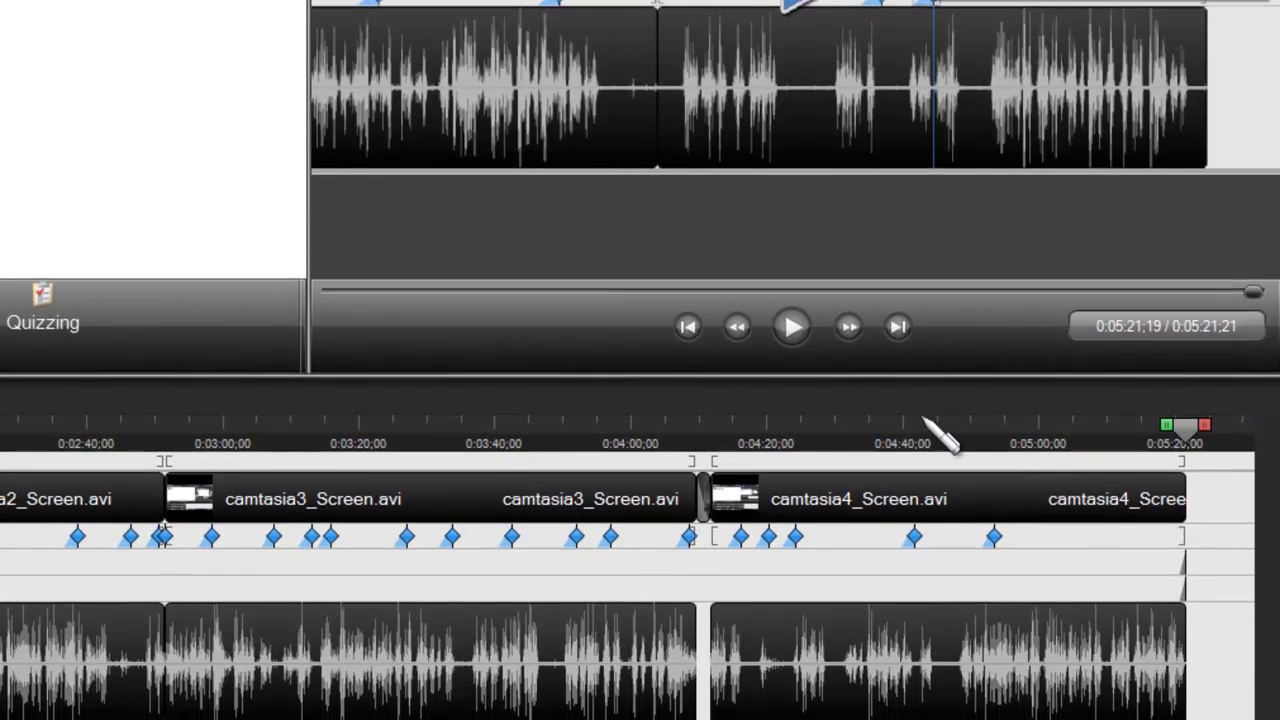
- Replay the video's end, adjust system volume, and return the playhead to 0:05:14;06
{"action": "left_click_drag", "start_coordinate": [1183, 443], "coordinate": [1166, 430]}
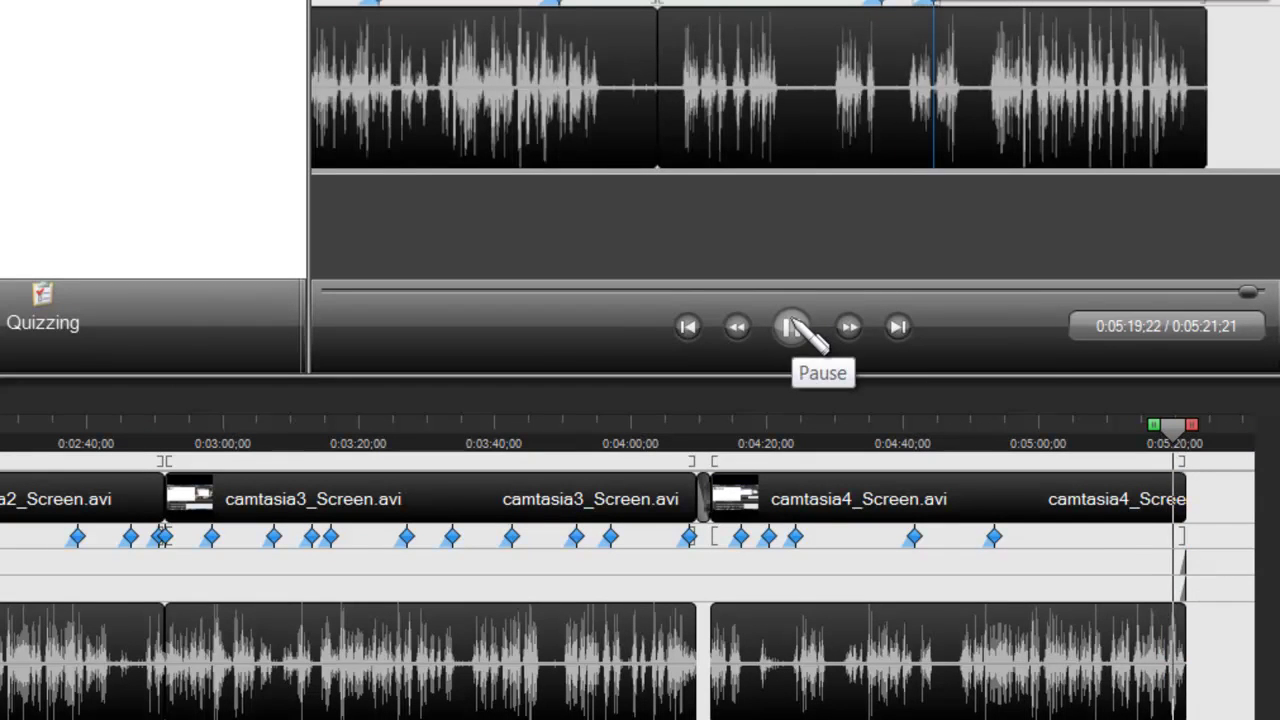
{"action": "left_click", "coordinate": [1048, 719]}
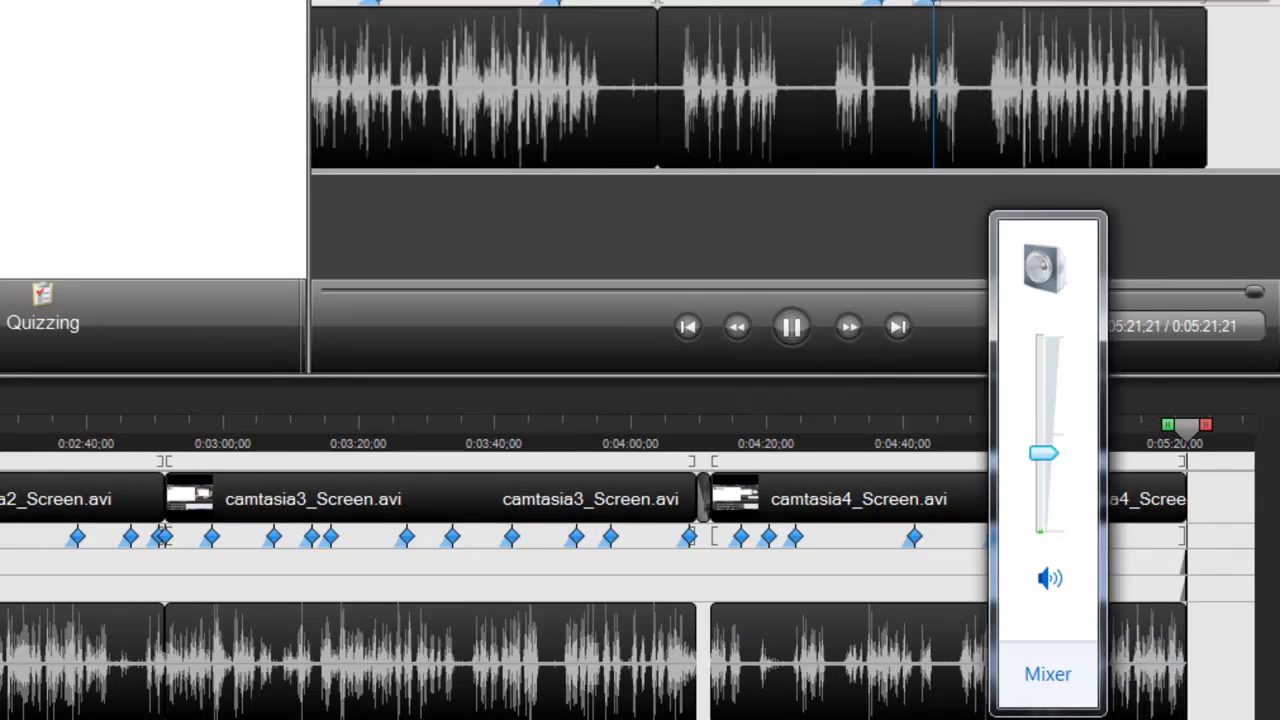
{"action": "left_click", "coordinate": [858, 220]}
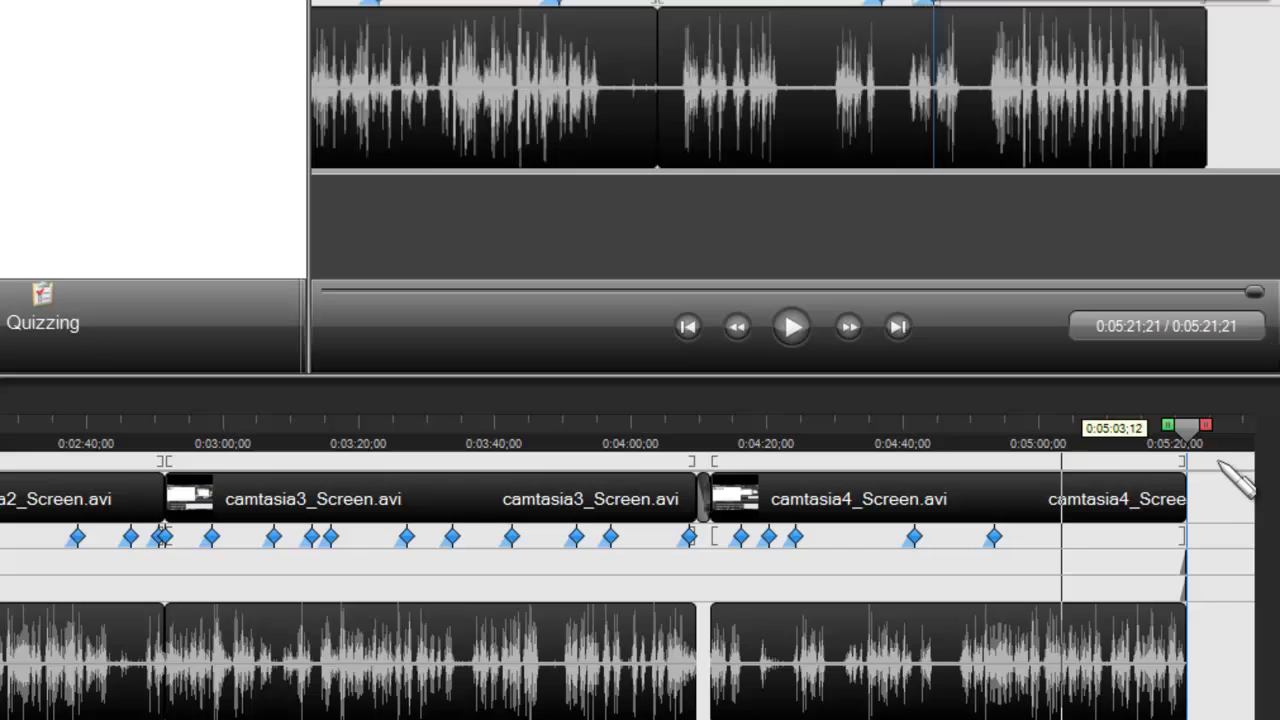
{"action": "left_click_drag", "start_coordinate": [1188, 430], "coordinate": [1140, 428]}
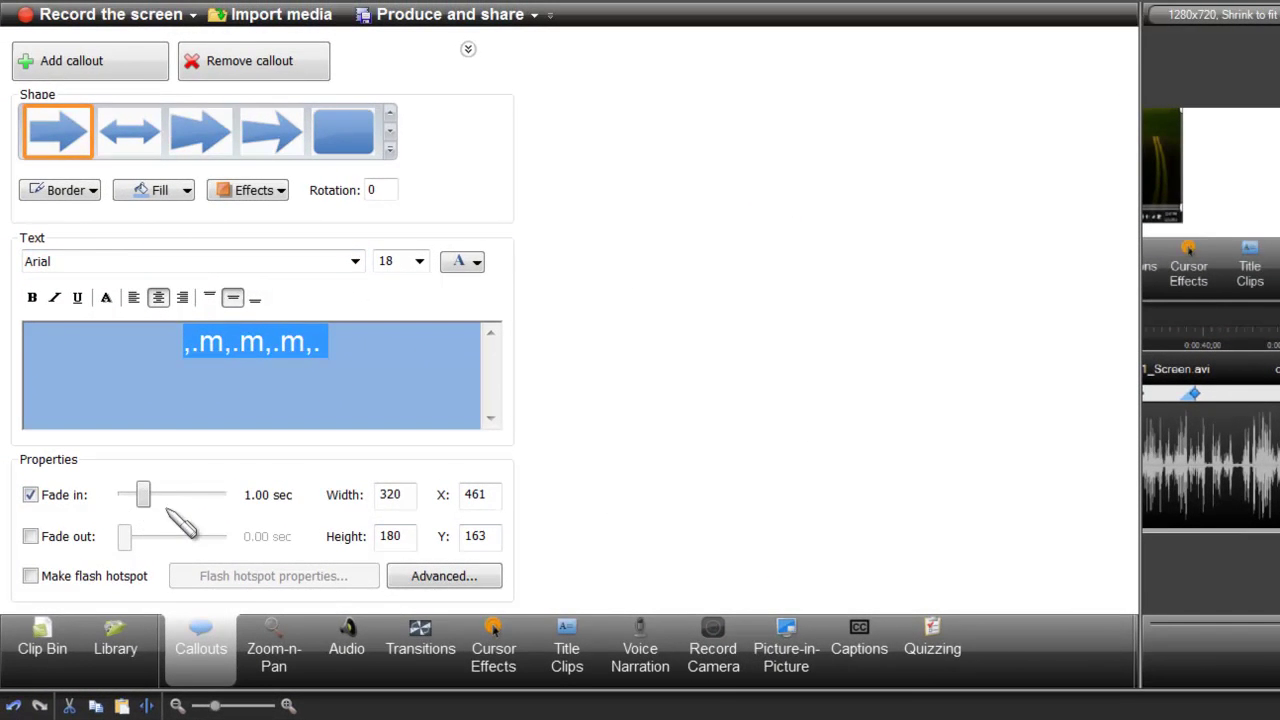
- Give the callout a 2.40-second fade-in, resize its text area, and make it a rounded rectangle
{"action": "left_click_drag", "start_coordinate": [146, 496], "coordinate": [178, 498]}
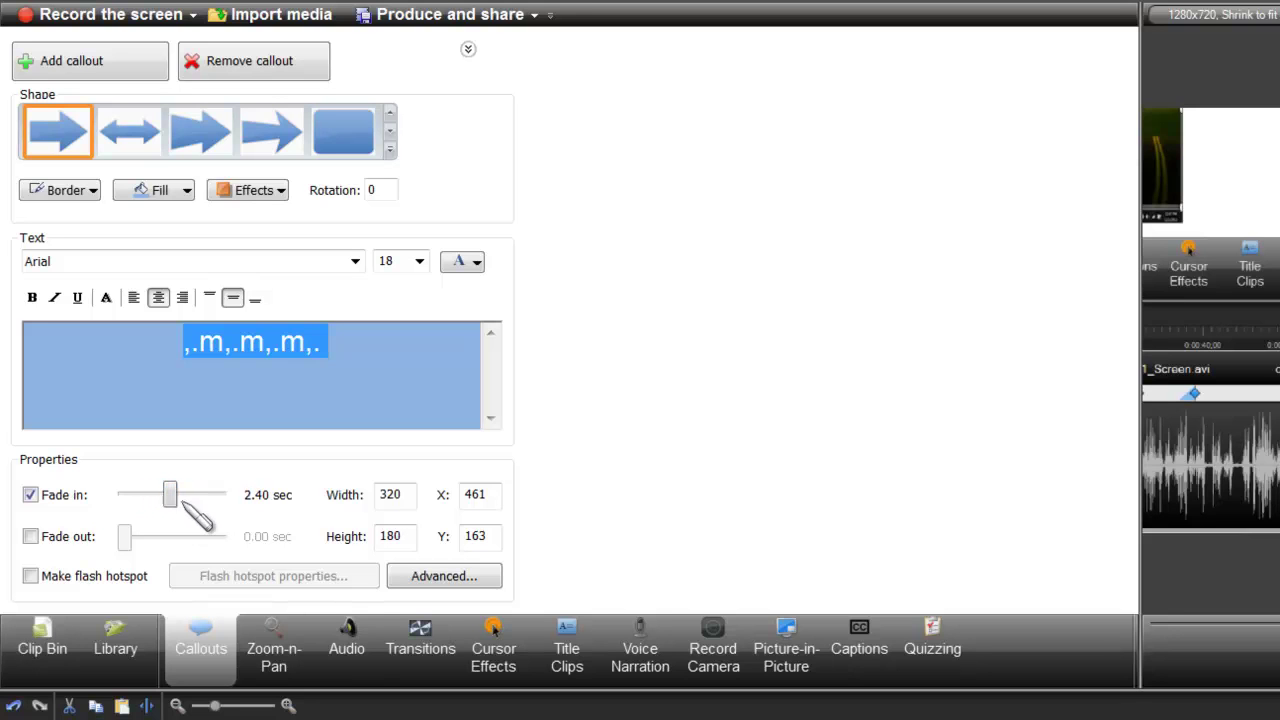
{"action": "left_click", "coordinate": [444, 578]}
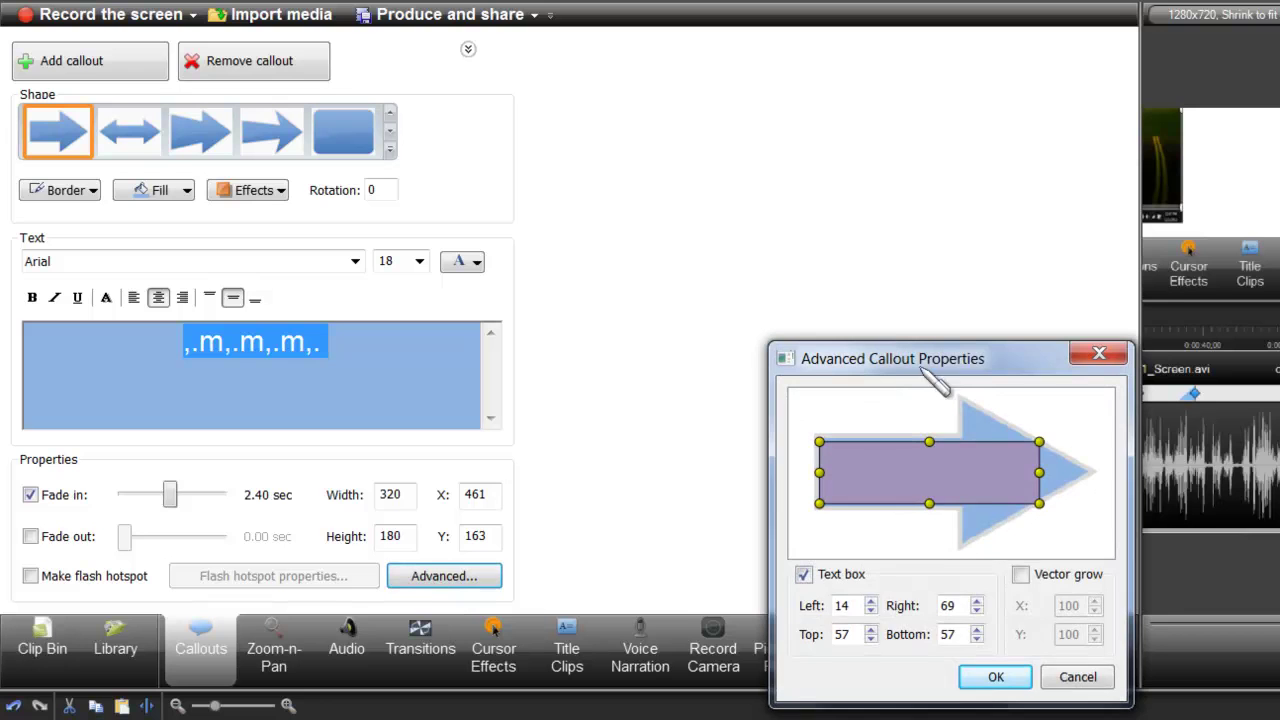
{"action": "left_click_drag", "start_coordinate": [926, 368], "coordinate": [842, 324]}
{"action": "left_click_drag", "start_coordinate": [953, 460], "coordinate": [930, 473]}
{"action": "left_click", "coordinate": [1010, 310]}
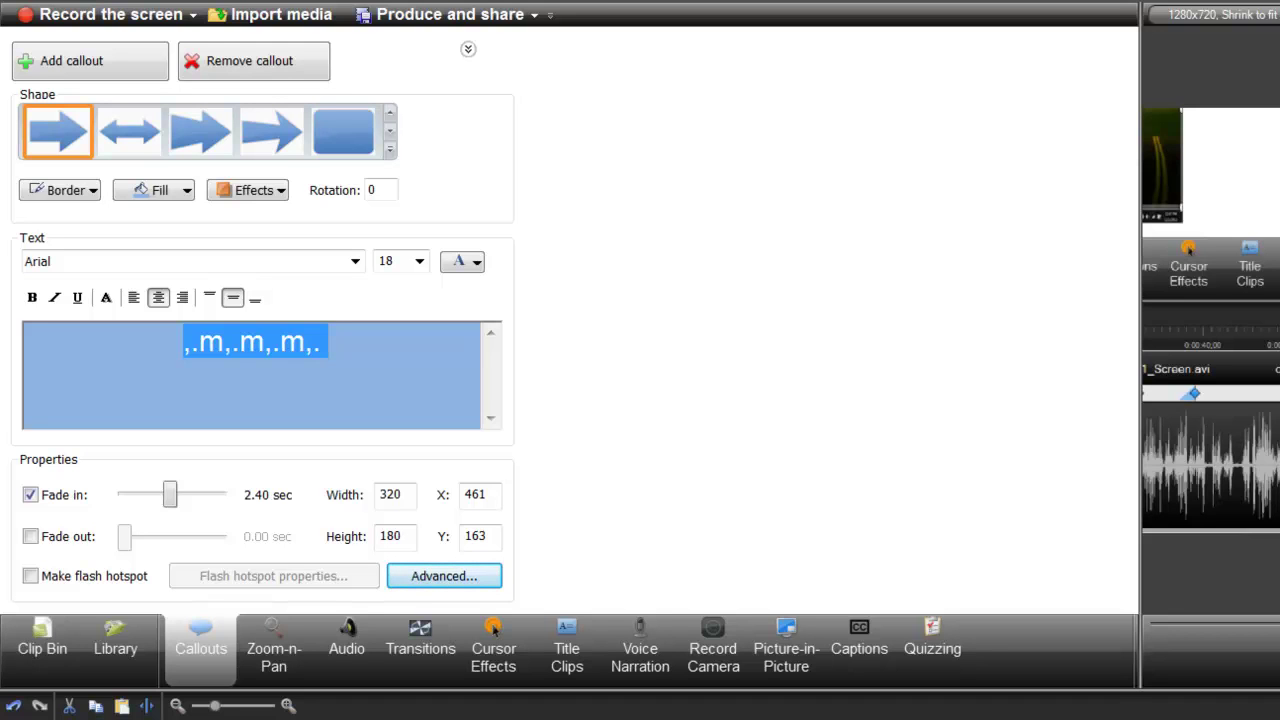
{"action": "left_click", "coordinate": [343, 129]}
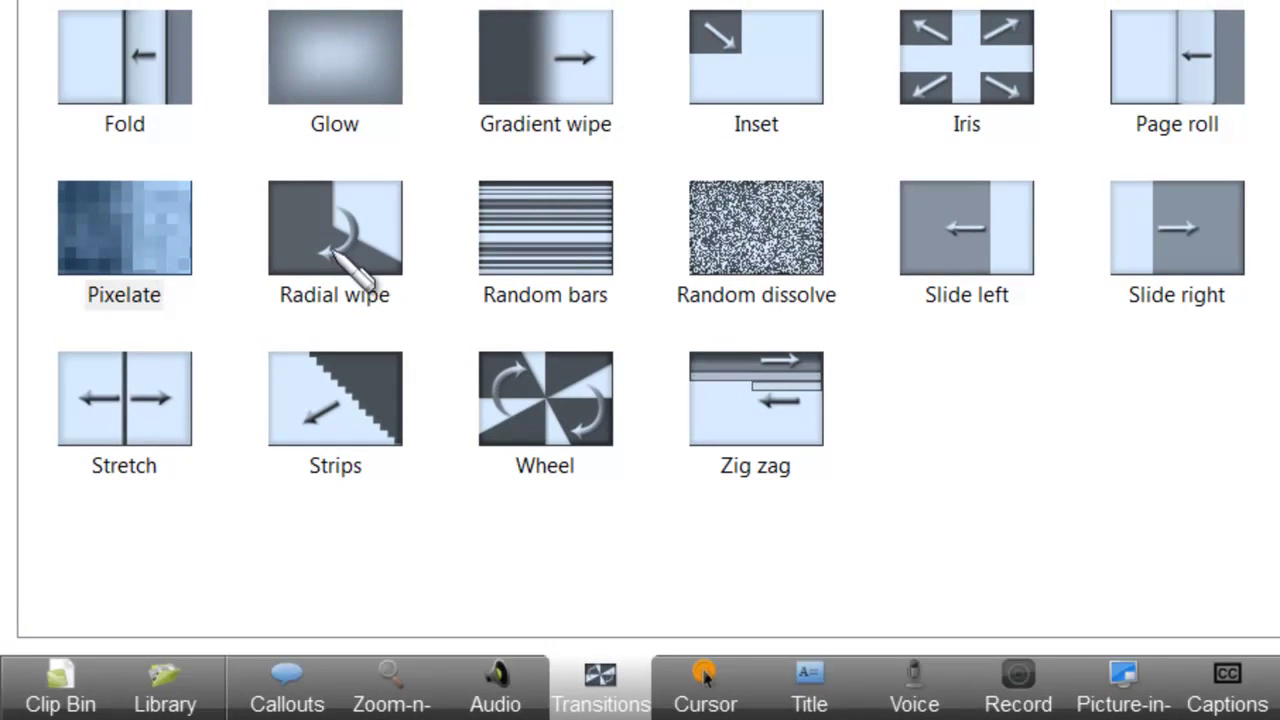
- Place a Pixelate transition between camtasia4_Screen.avi and camtasia5_Screen.avi in the storyboard
{"action": "left_click", "coordinate": [137, 250]}
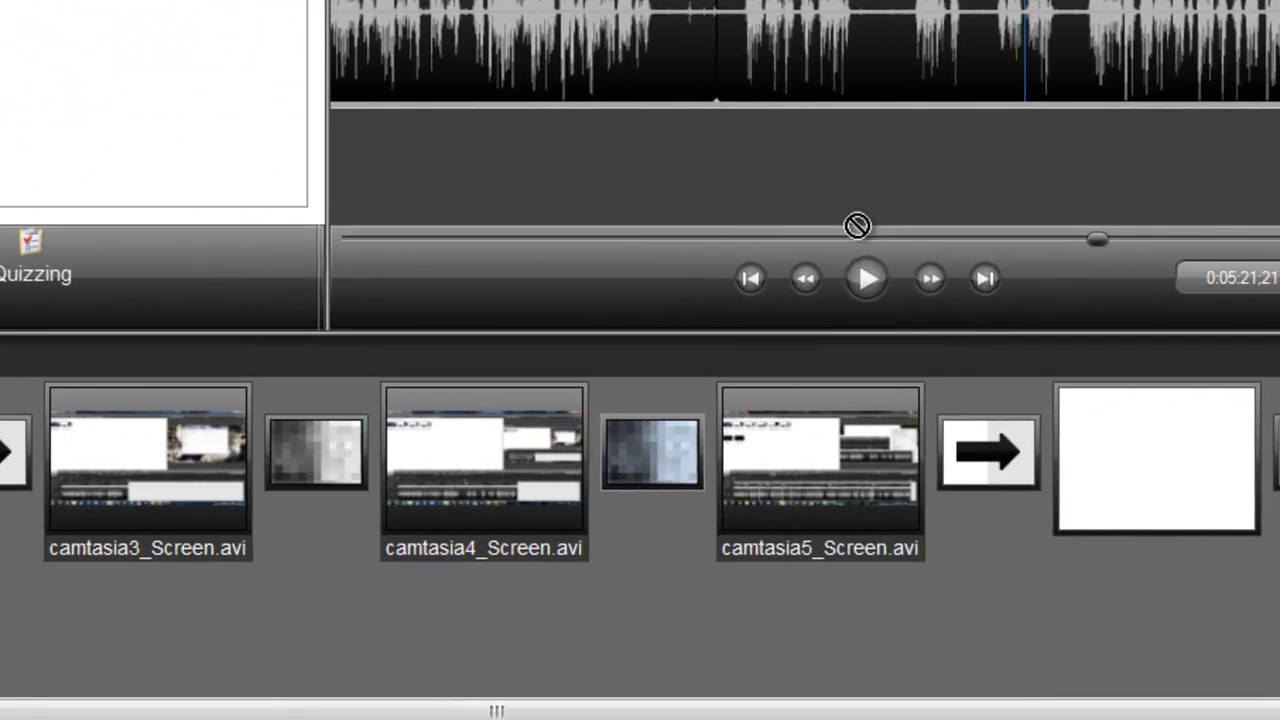
{"action": "left_click_drag", "start_coordinate": [857, 226], "coordinate": [654, 454]}
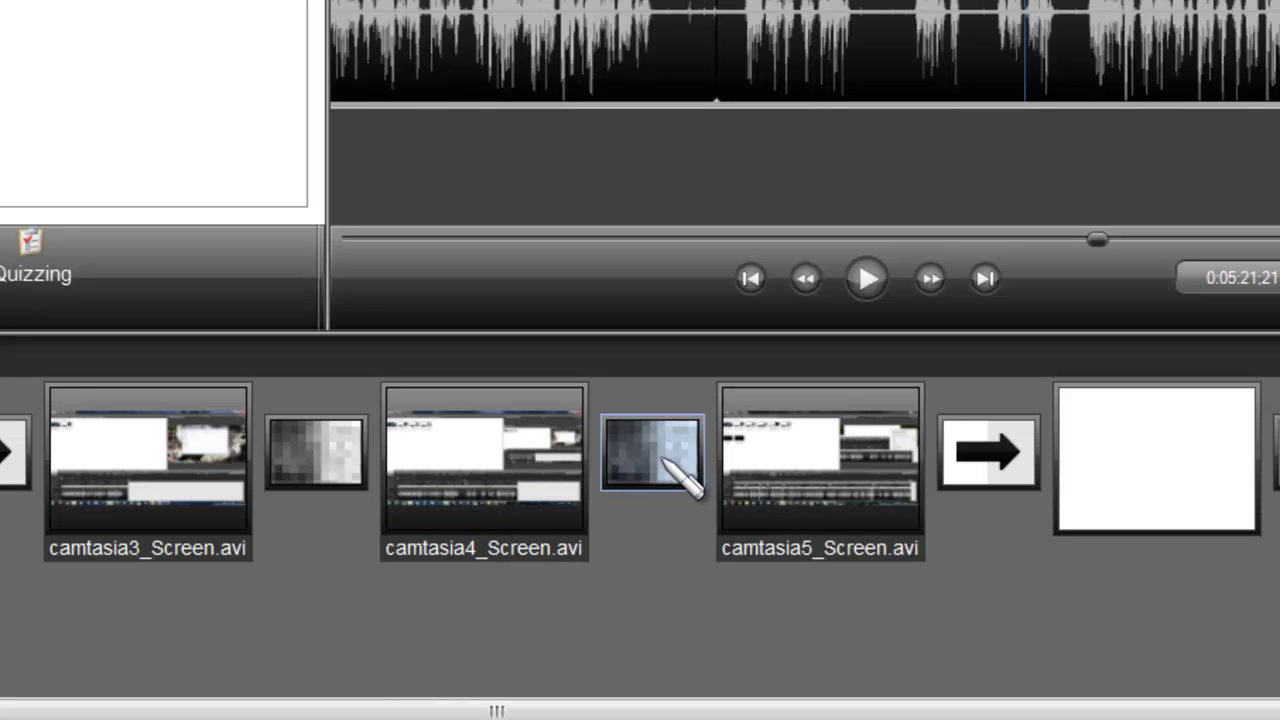
- Shorten the Pixelate transition between camtasia4 and camtasia5 from 3.1 to 2 seconds
{"action": "right_click", "coordinate": [651, 447]}
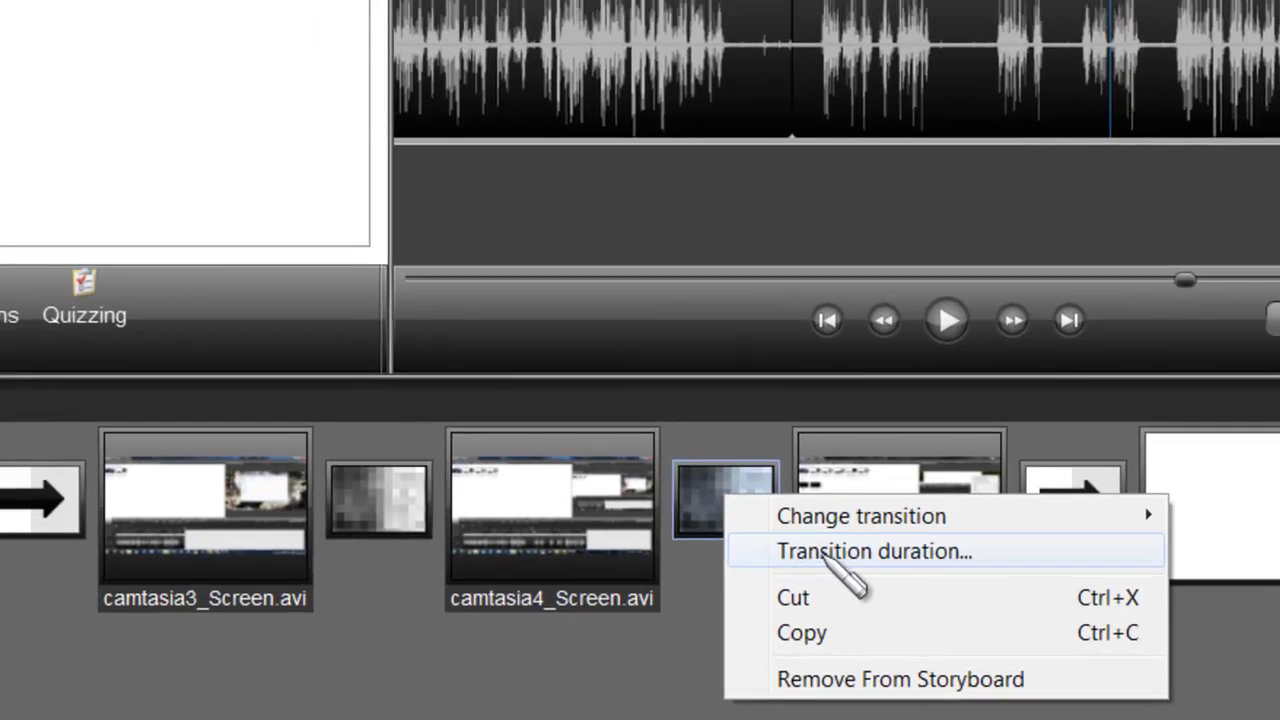
{"action": "left_click", "coordinate": [742, 508]}
{"action": "left_click", "coordinate": [392, 131]}
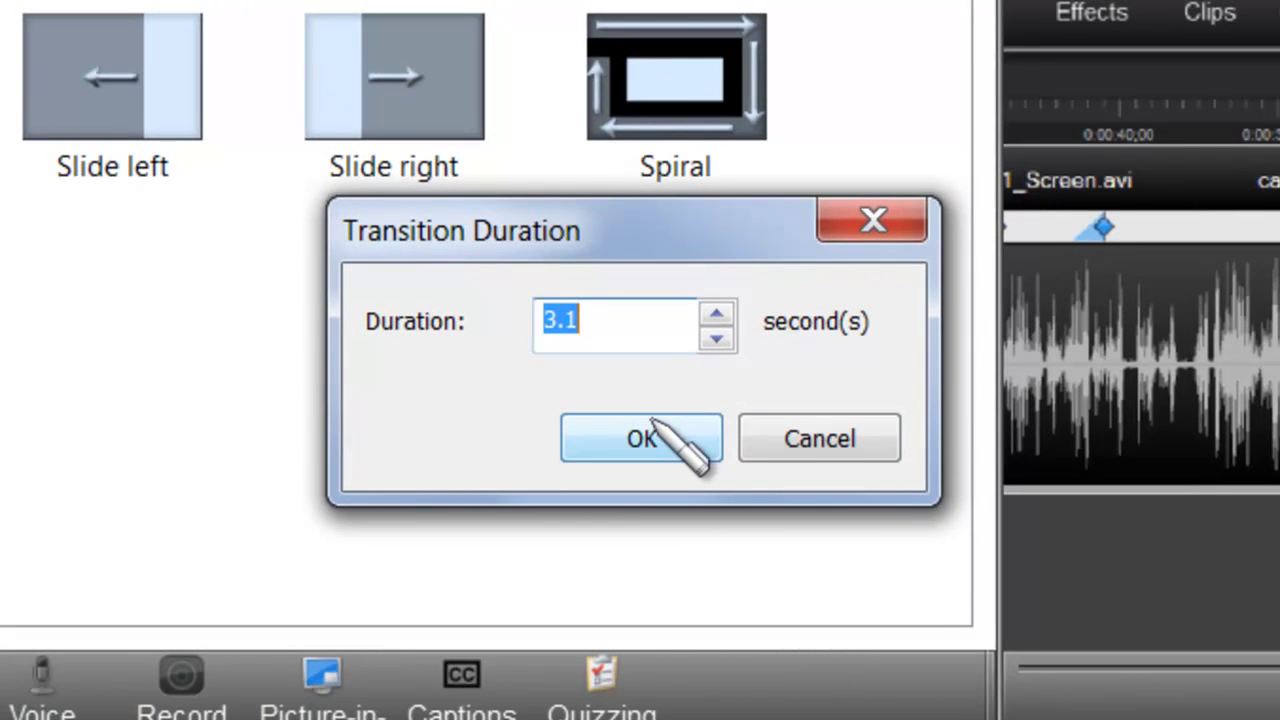
{"action": "type", "text": "2"}
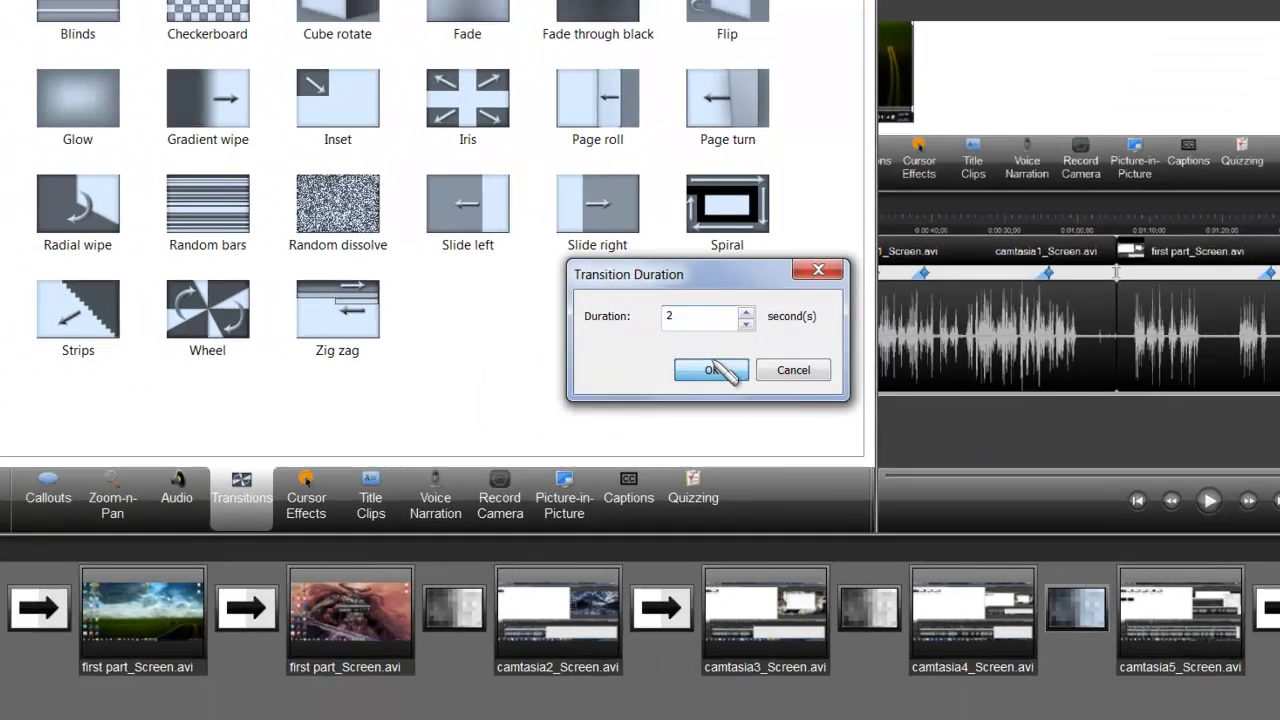
{"action": "left_click", "coordinate": [641, 439]}
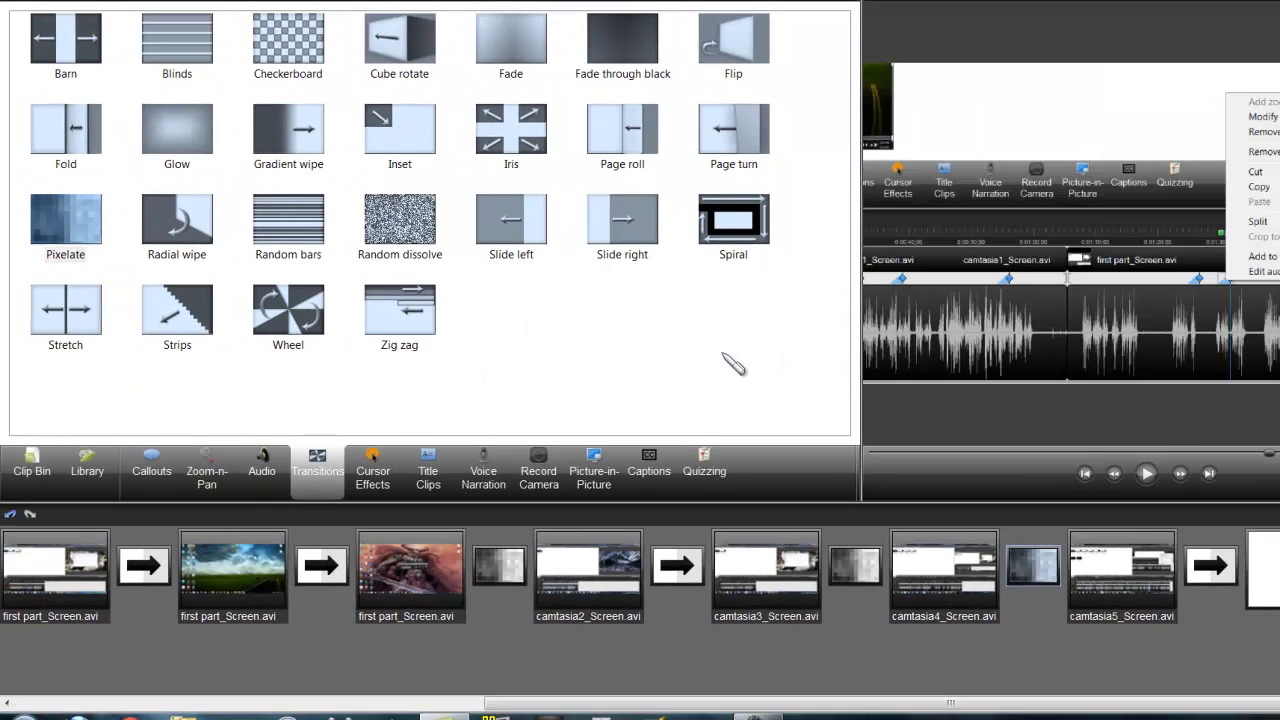